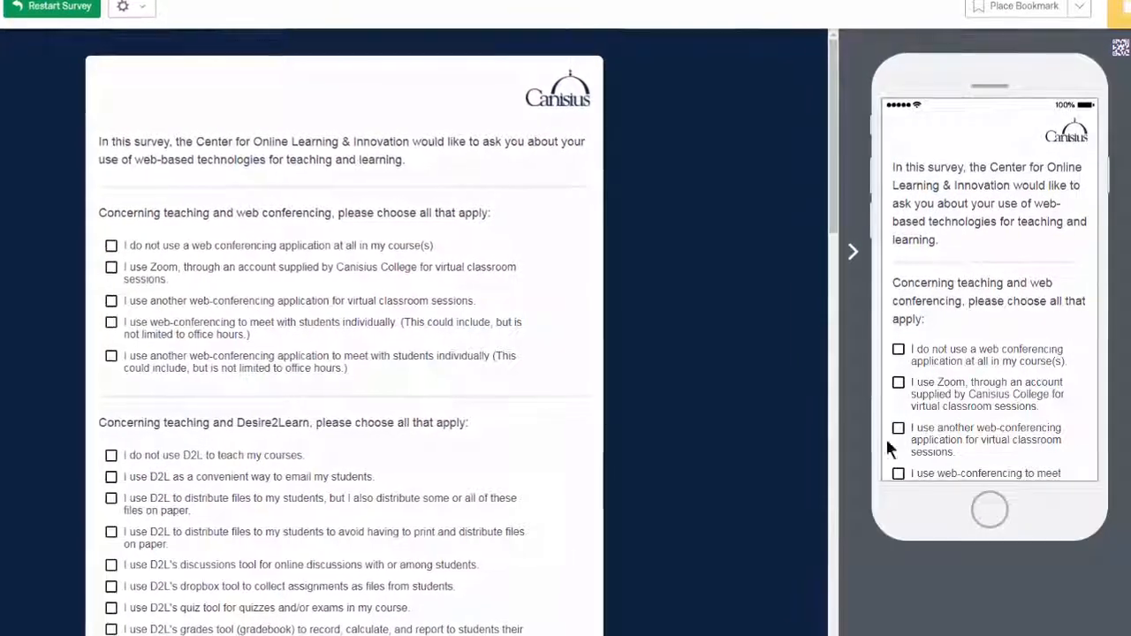
Tick "I use web-conferencing to meet with students individually" in the survey preview and look through the question lists.
{"action": "left_click", "coordinate": [402, 328]}
{"action": "scroll", "coordinate": [396, 323], "scroll_direction": "down", "scroll_amount": 2}
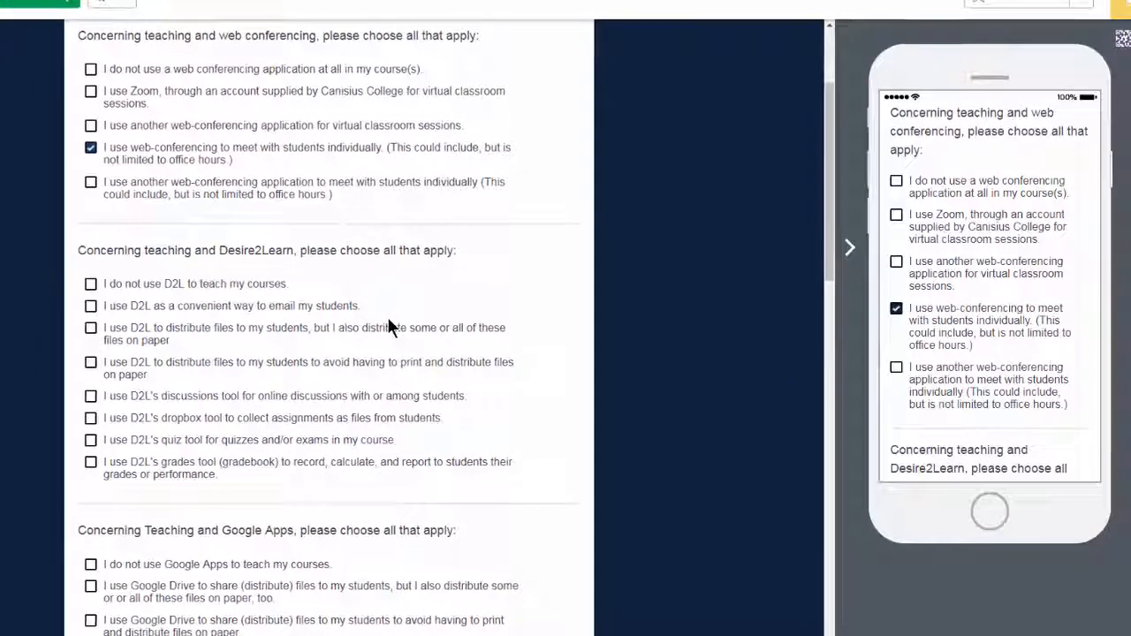
{"action": "scroll", "coordinate": [385, 324], "scroll_direction": "down", "scroll_amount": 1}
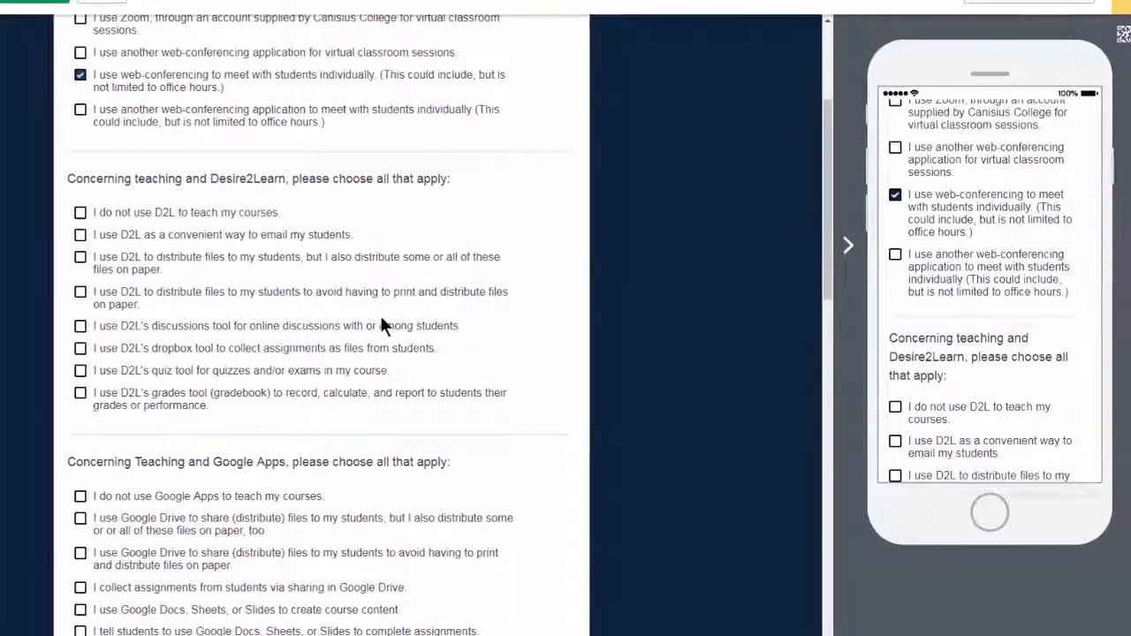
{"action": "scroll", "coordinate": [380, 318], "scroll_direction": "up", "scroll_amount": 4}
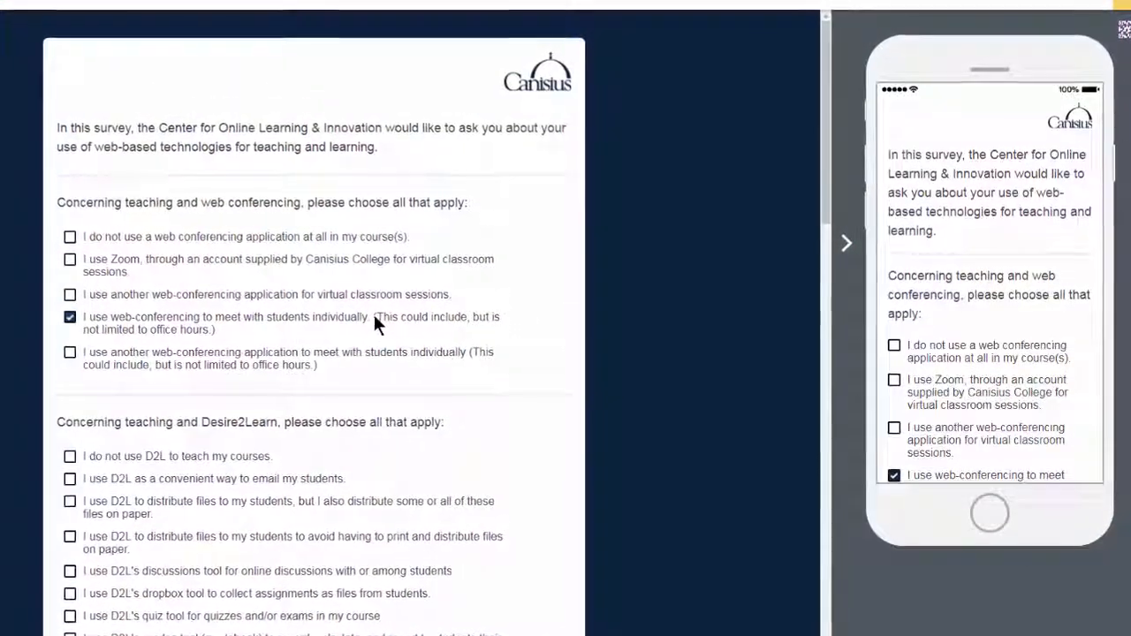
{"action": "scroll", "coordinate": [370, 320], "scroll_direction": "down", "scroll_amount": 3}
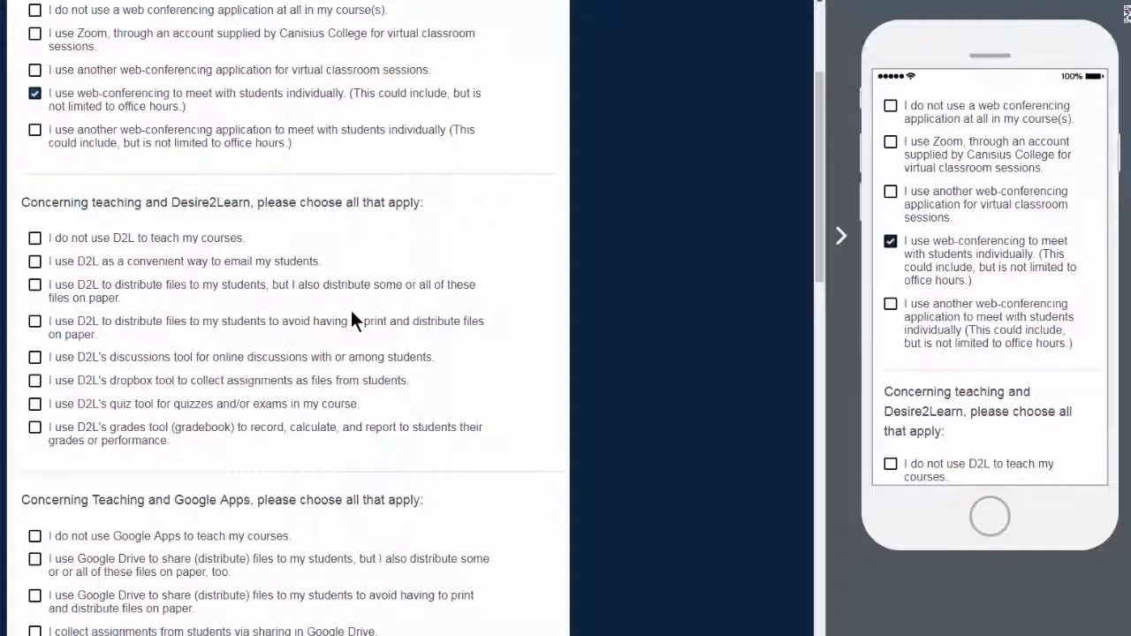
{"action": "scroll", "coordinate": [351, 312], "scroll_direction": "up", "scroll_amount": 3}
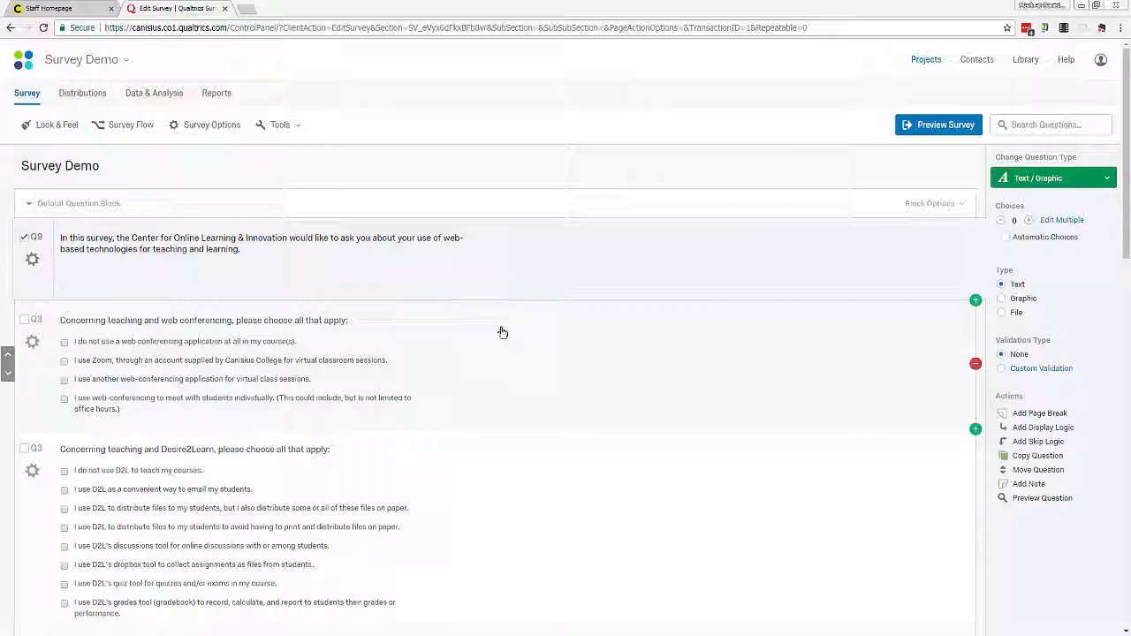
Open the introduction text of question Q9 for editing in the Rich Content Editor.
{"action": "left_click", "coordinate": [252, 255]}
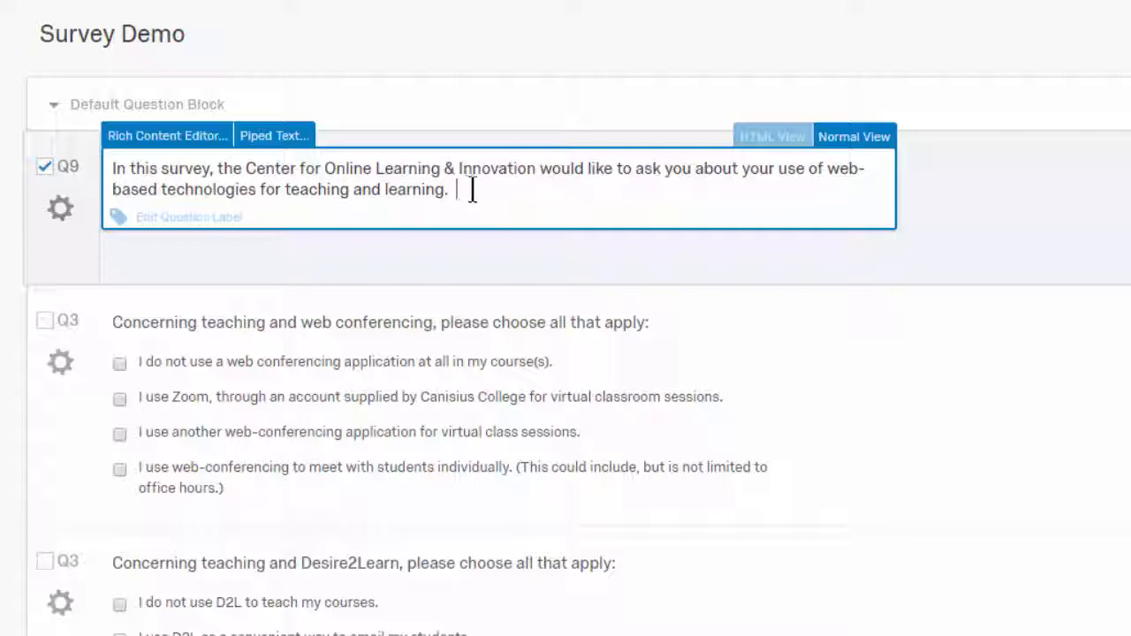
{"action": "left_click", "coordinate": [622, 321]}
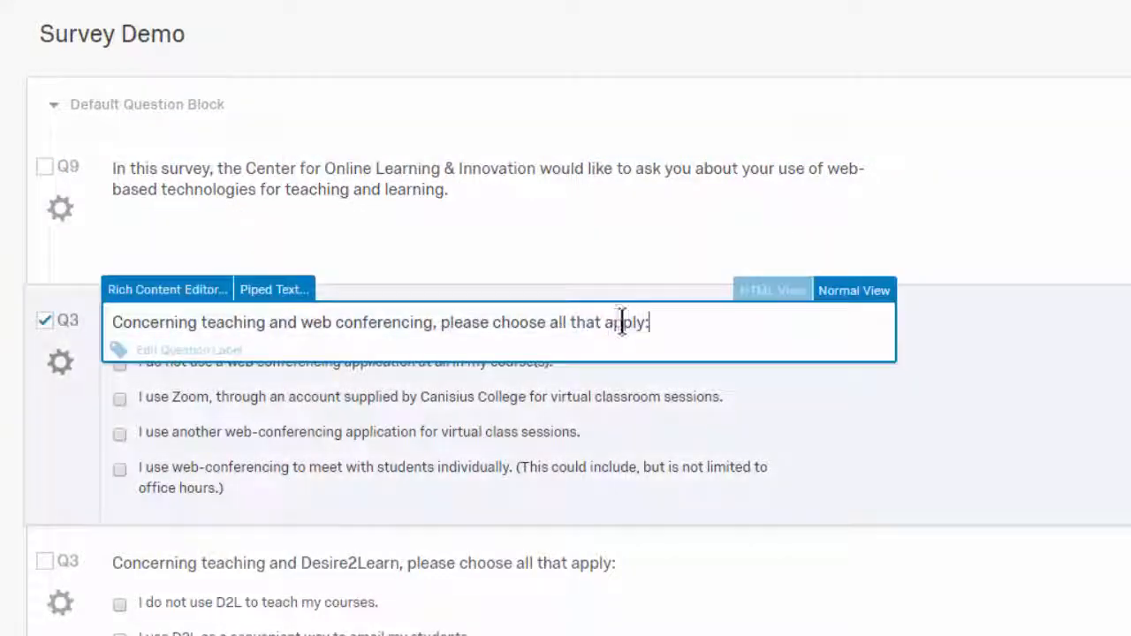
{"action": "left_click", "coordinate": [494, 185]}
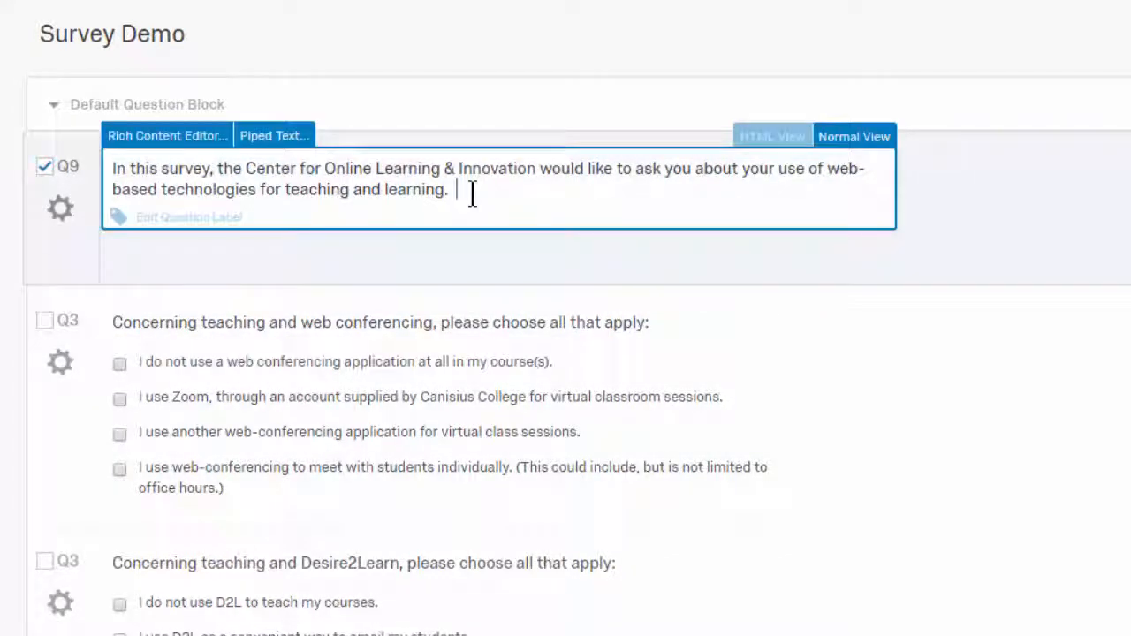
{"action": "left_click", "coordinate": [165, 137]}
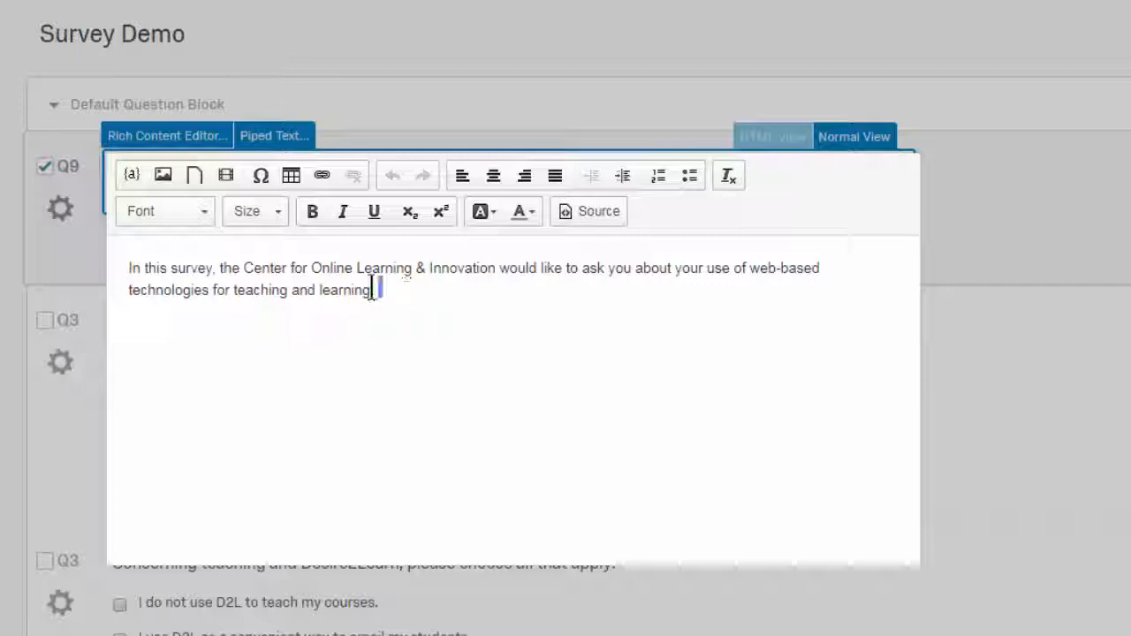
Set the whole introduction text to 14pt and make "Center for Online Learning & Innovation" bold.
{"action": "left_click_drag", "start_coordinate": [378, 290], "coordinate": [112, 260]}
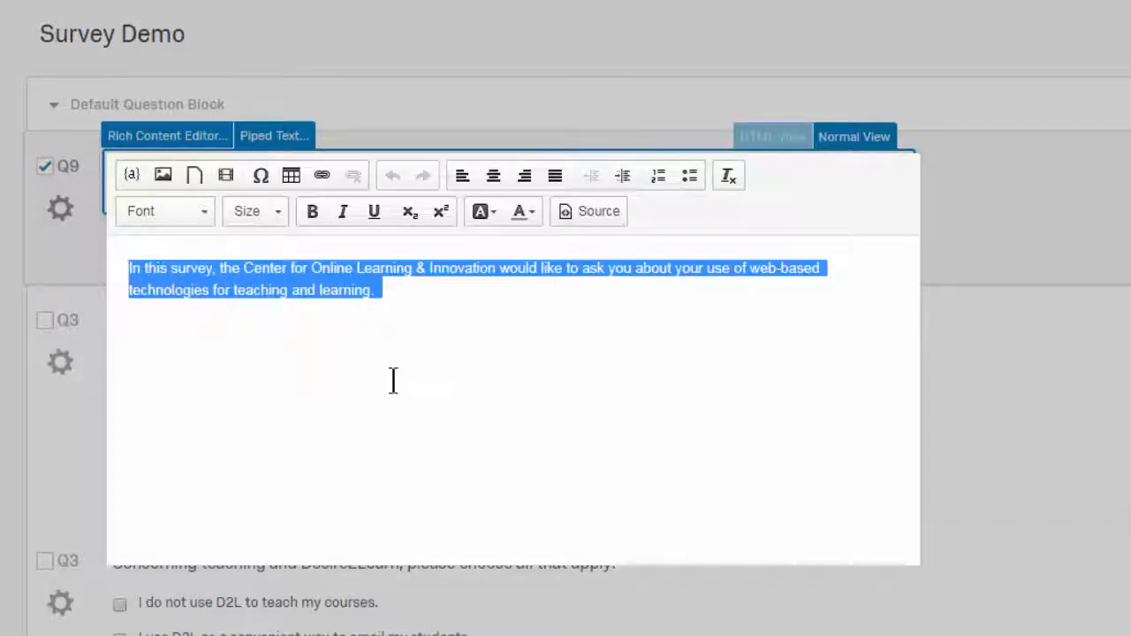
{"action": "left_click", "coordinate": [258, 213]}
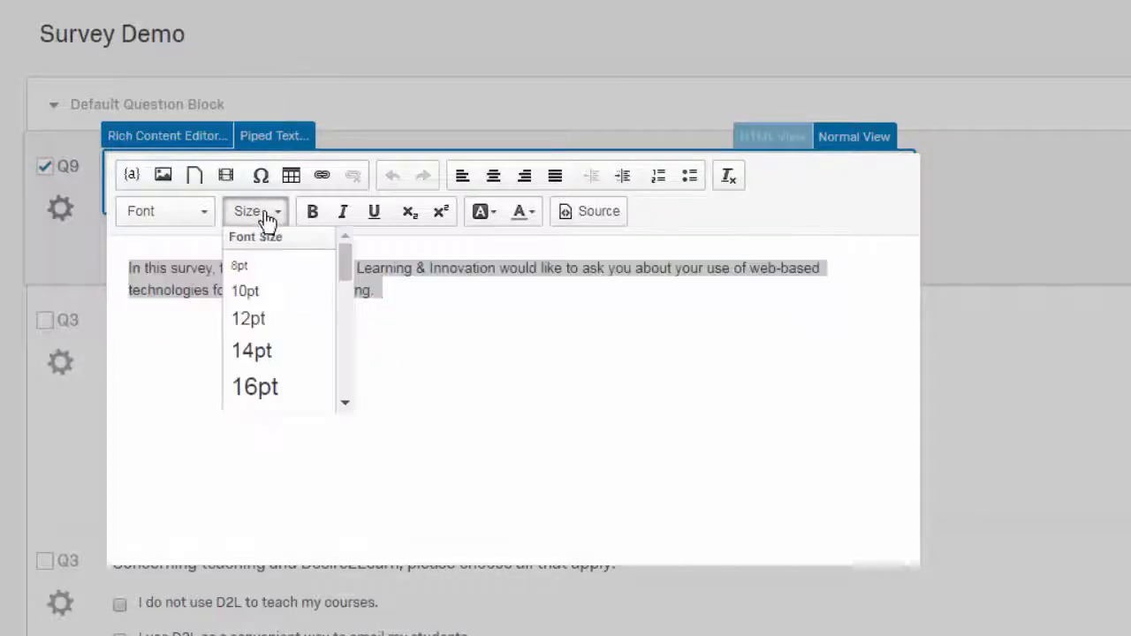
{"action": "left_click", "coordinate": [270, 351]}
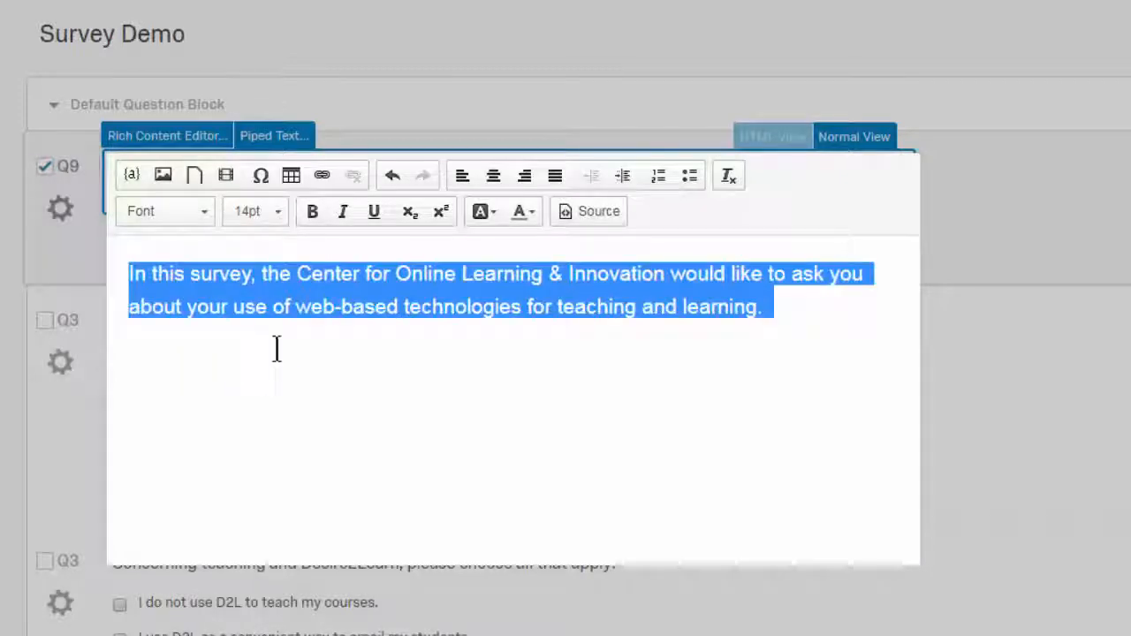
{"action": "left_click_drag", "start_coordinate": [297, 273], "coordinate": [664, 281]}
{"action": "left_click", "coordinate": [312, 213]}
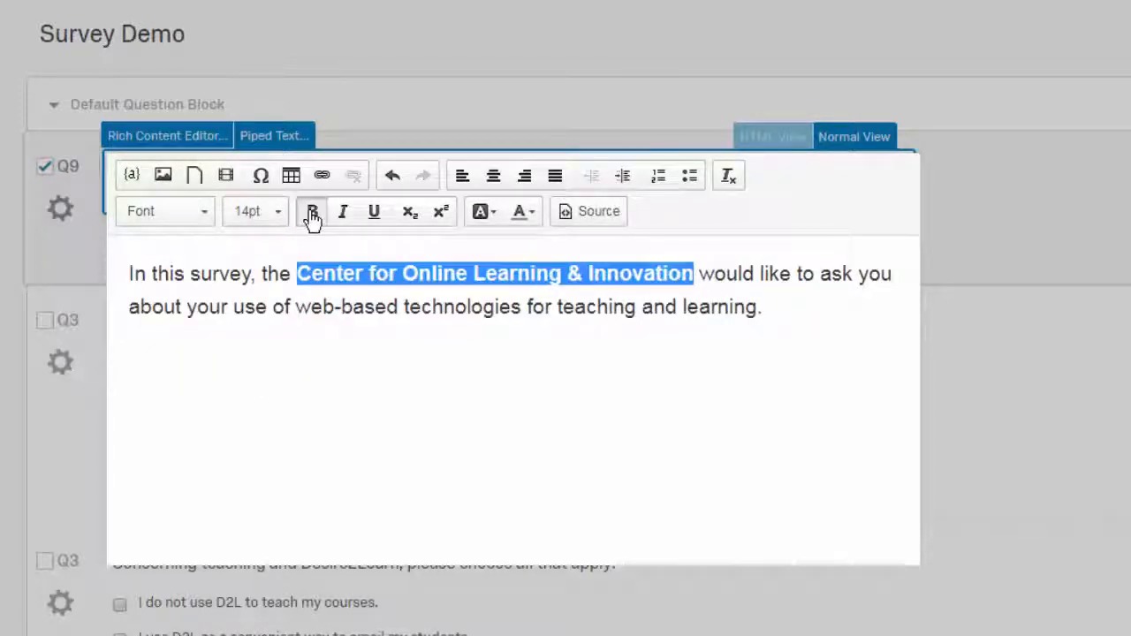
{"action": "left_click", "coordinate": [341, 316]}
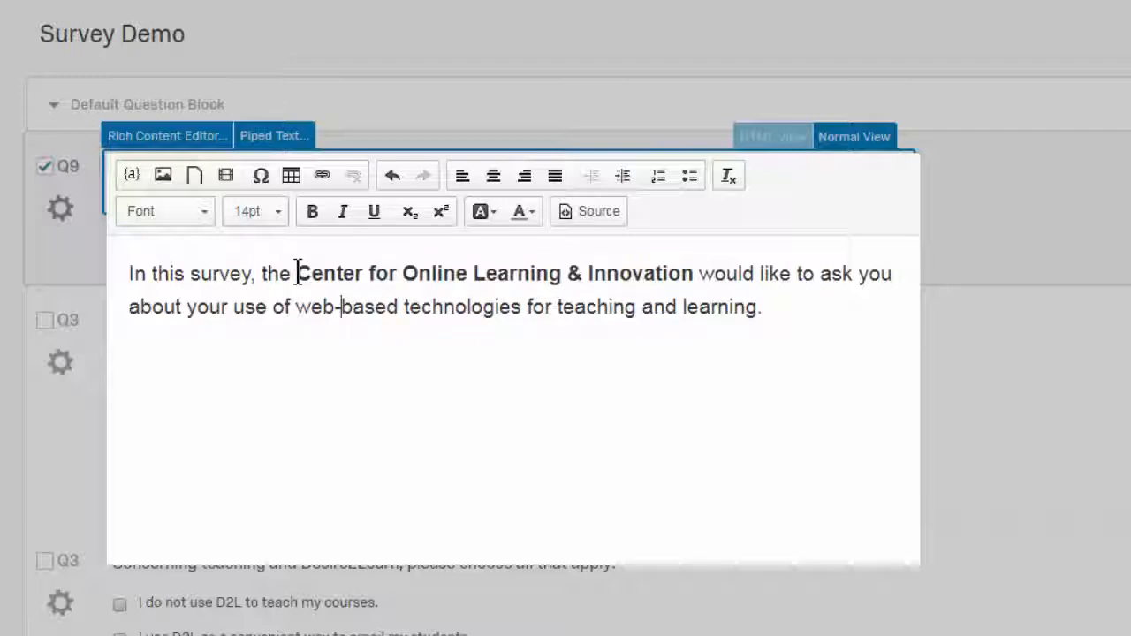
{"action": "left_click_drag", "start_coordinate": [296, 272], "coordinate": [695, 273]}
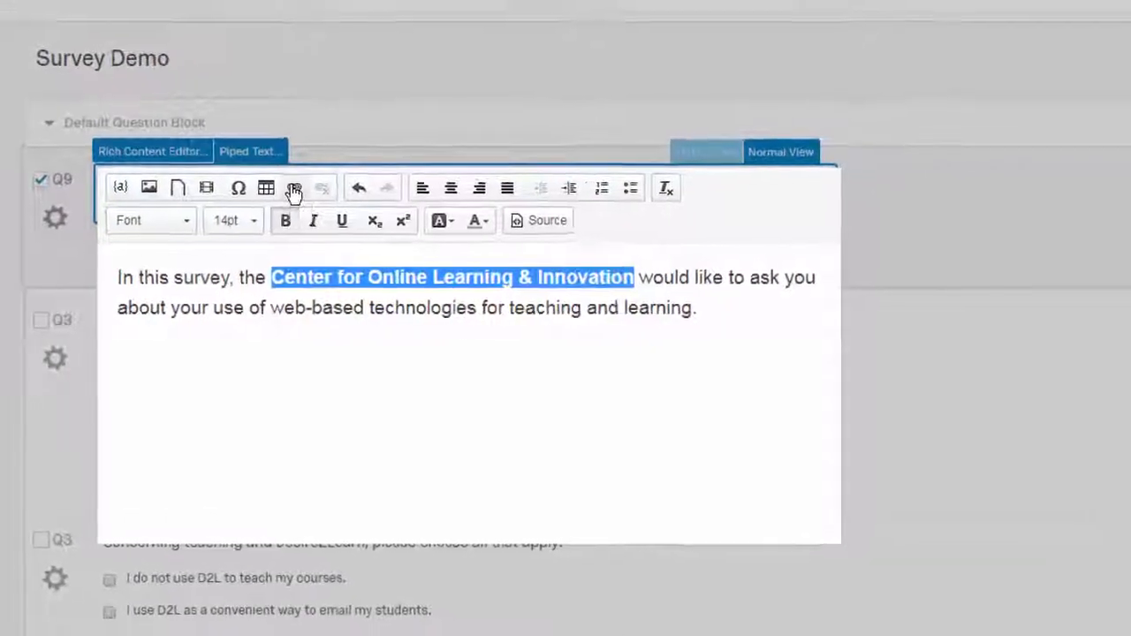
{"action": "left_click", "coordinate": [294, 188]}
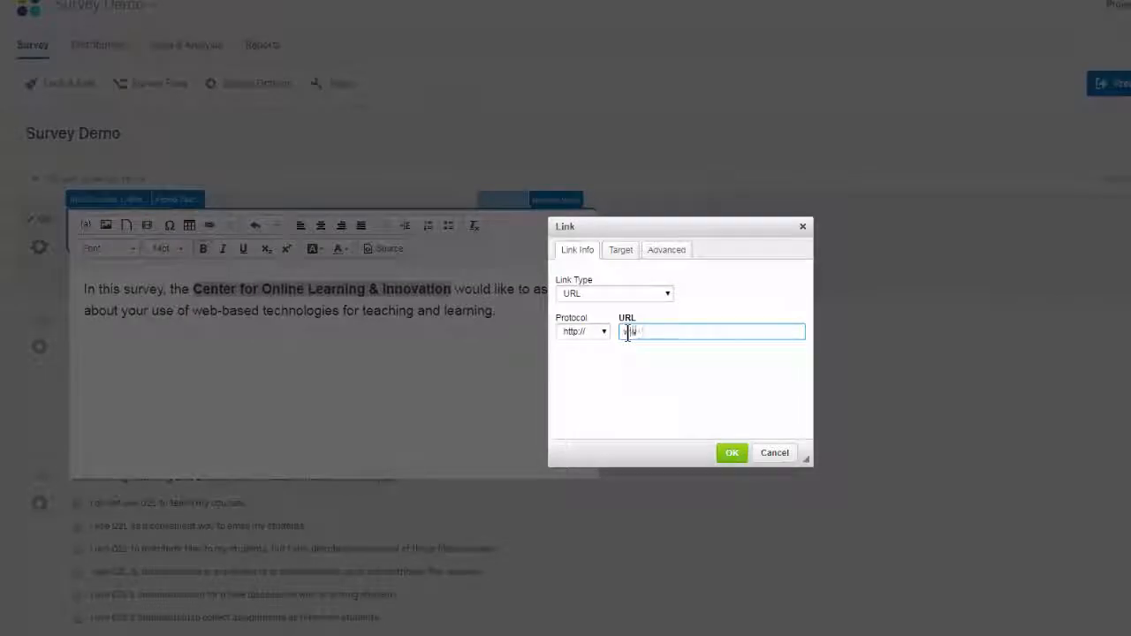
{"action": "type", "text": "www.canisius.edu/coll"}
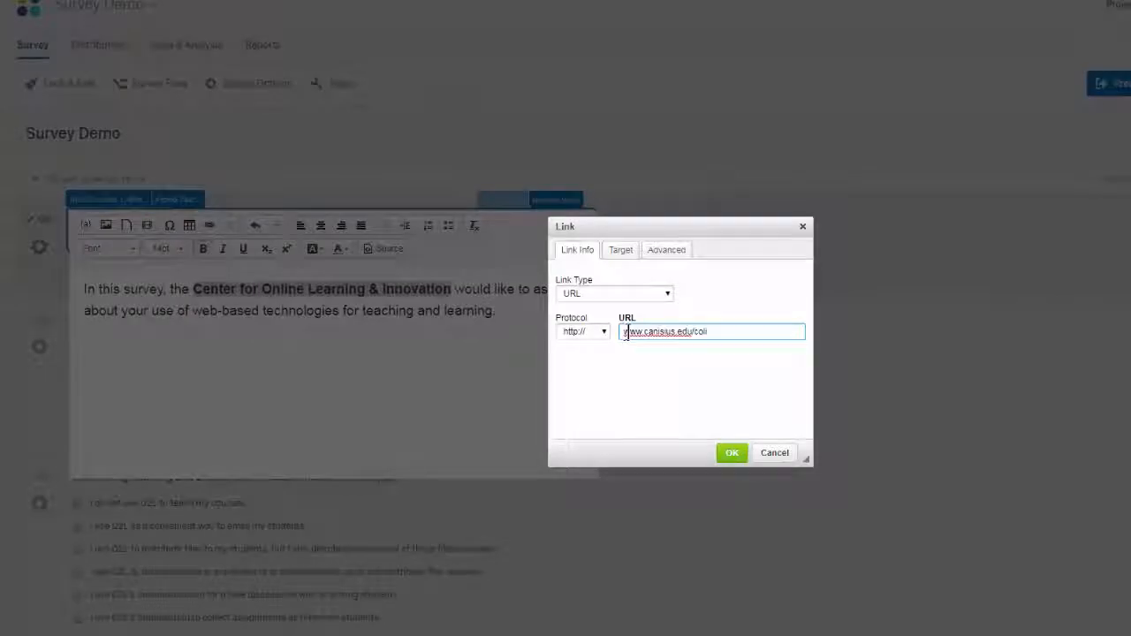
{"action": "left_click", "coordinate": [620, 250]}
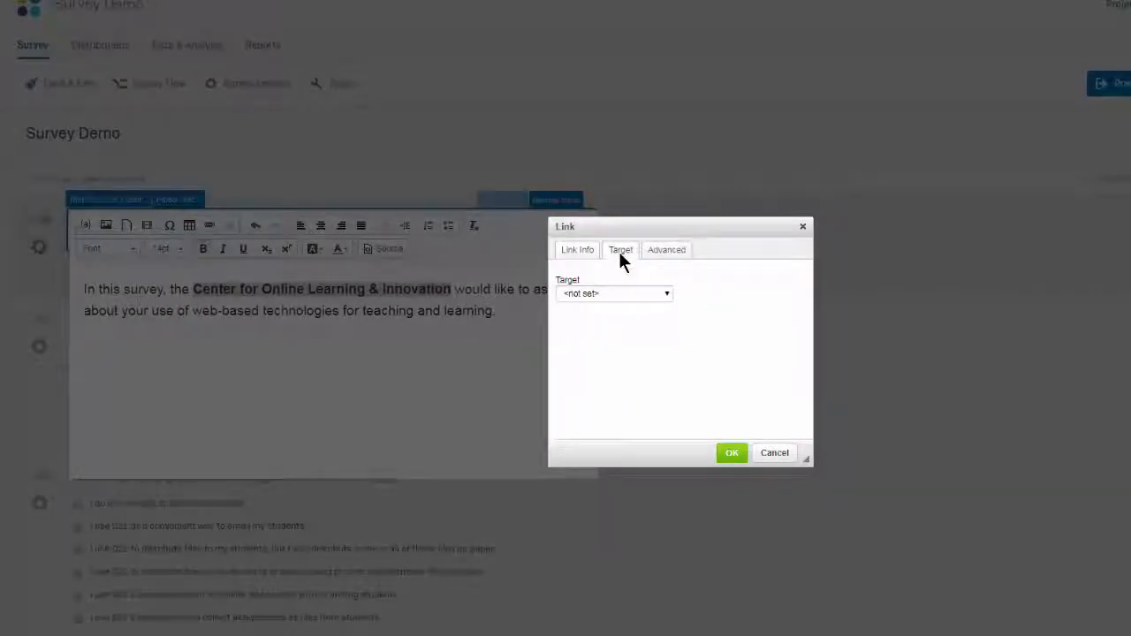
{"action": "left_click", "coordinate": [604, 292]}
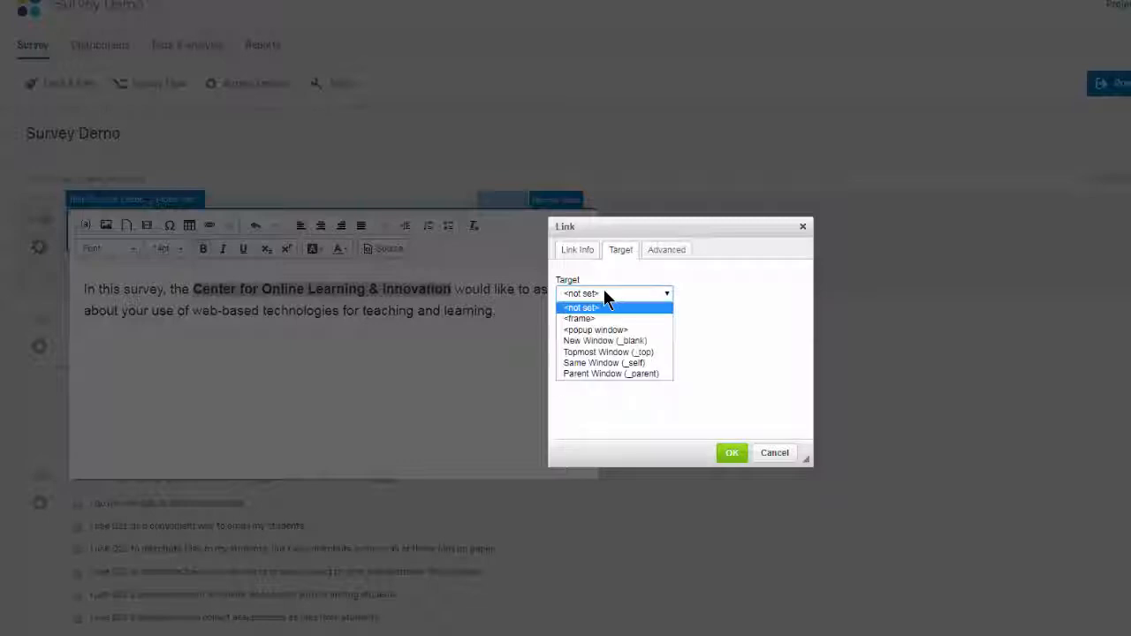
{"action": "left_click", "coordinate": [610, 340]}
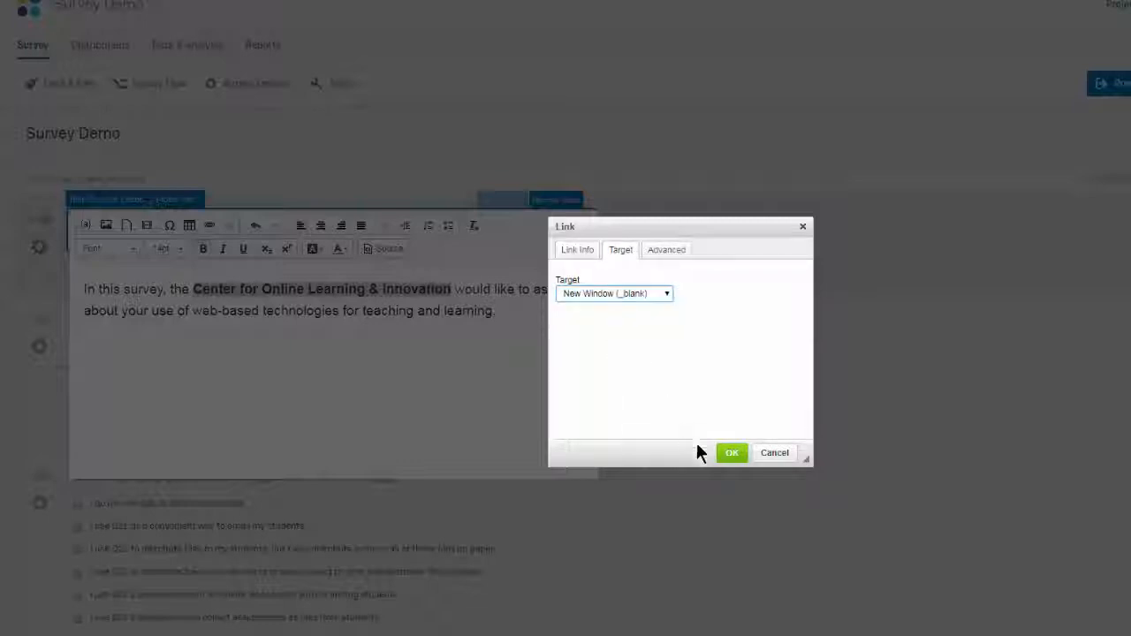
{"action": "left_click", "coordinate": [731, 454]}
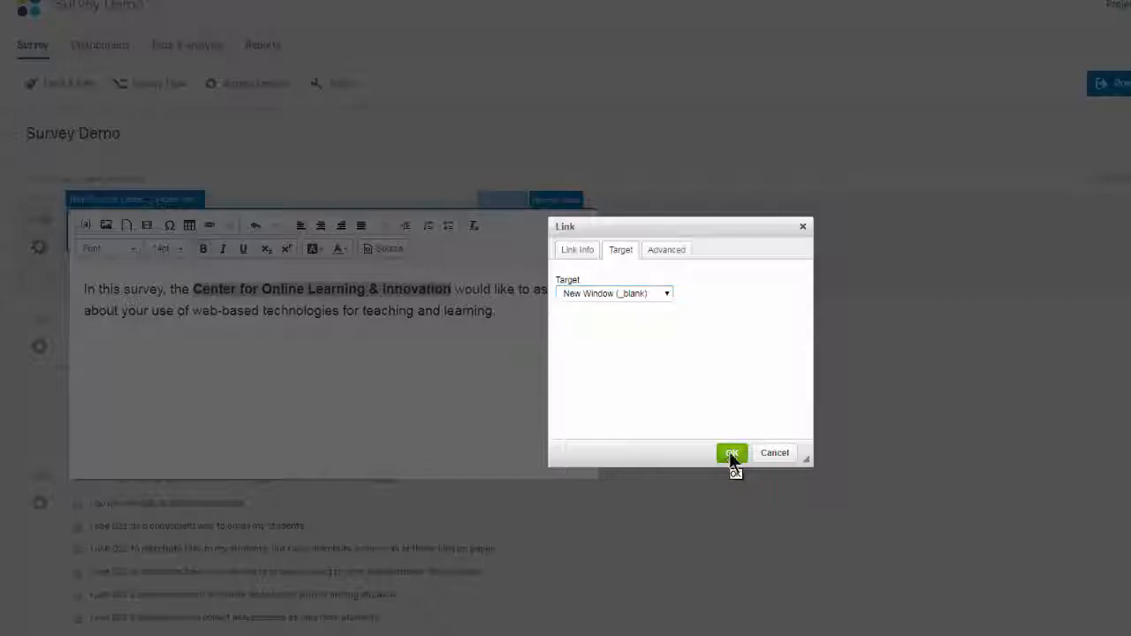
Insert the graphic CC_logo_289.jpg from the Canisius College organization library on a new line below the introduction text.
{"action": "left_click", "coordinate": [425, 316]}
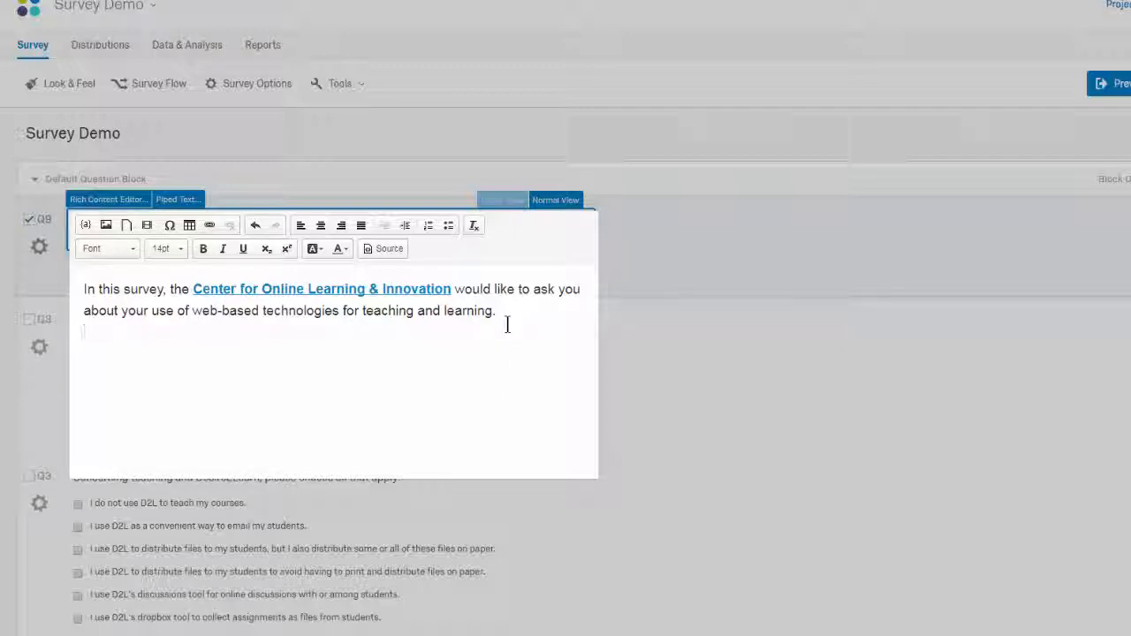
{"action": "left_click", "coordinate": [100, 229]}
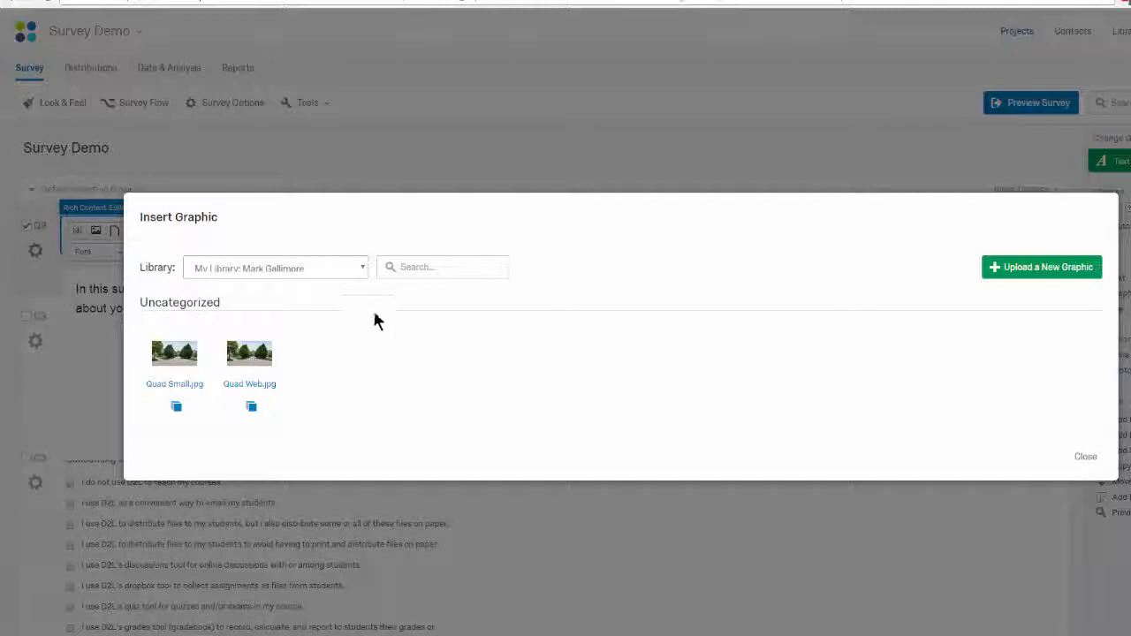
{"action": "left_click", "coordinate": [361, 267]}
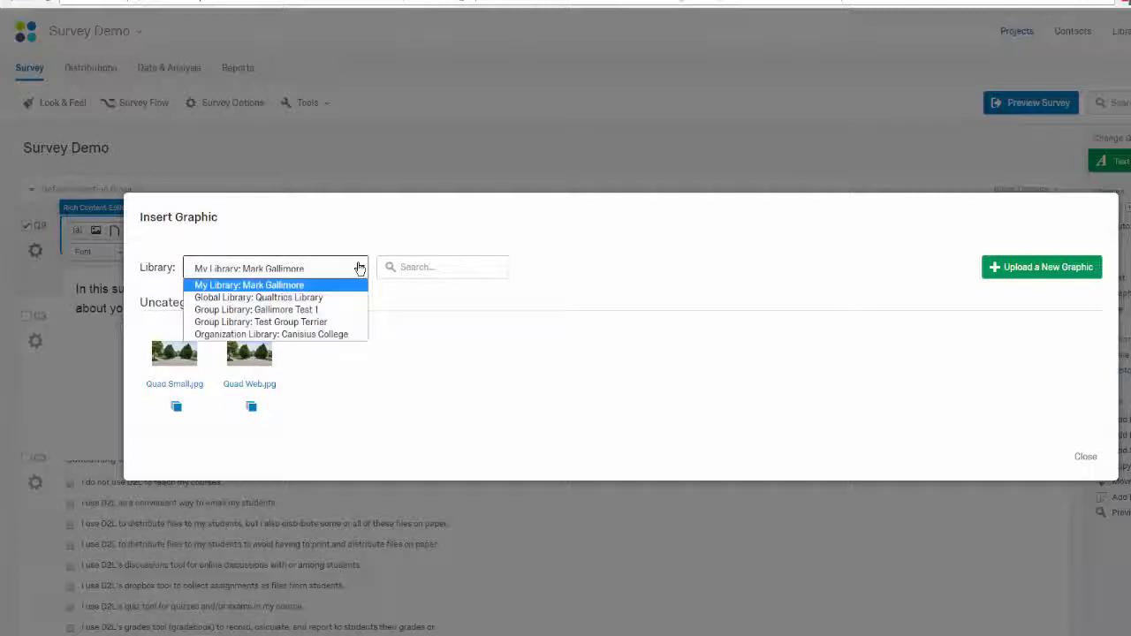
{"action": "left_click", "coordinate": [318, 338]}
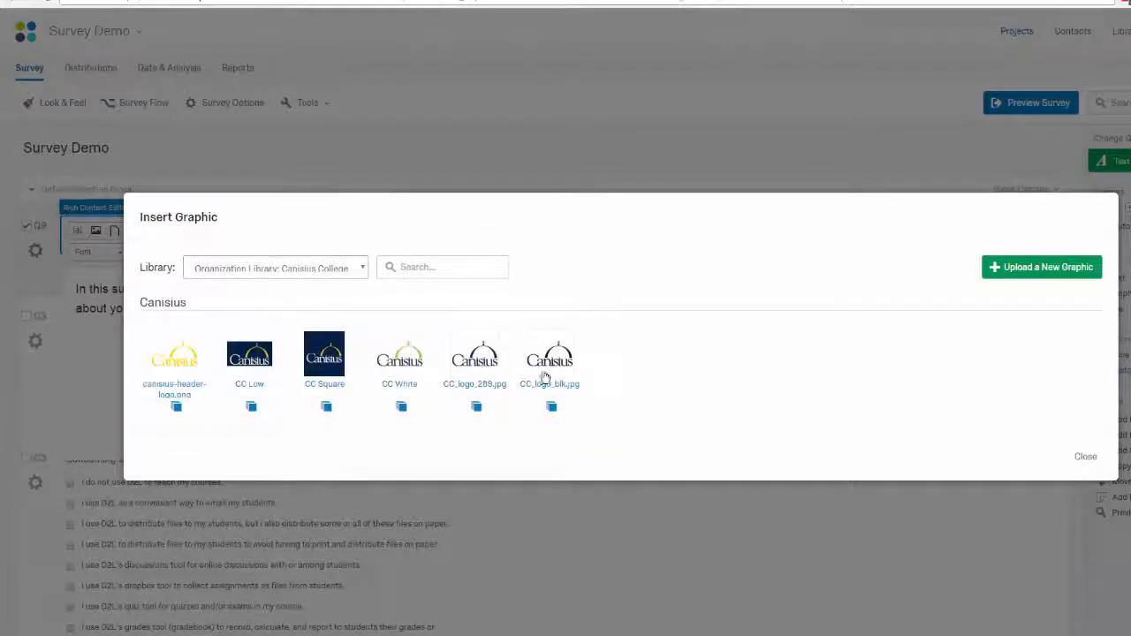
{"action": "left_click", "coordinate": [545, 378]}
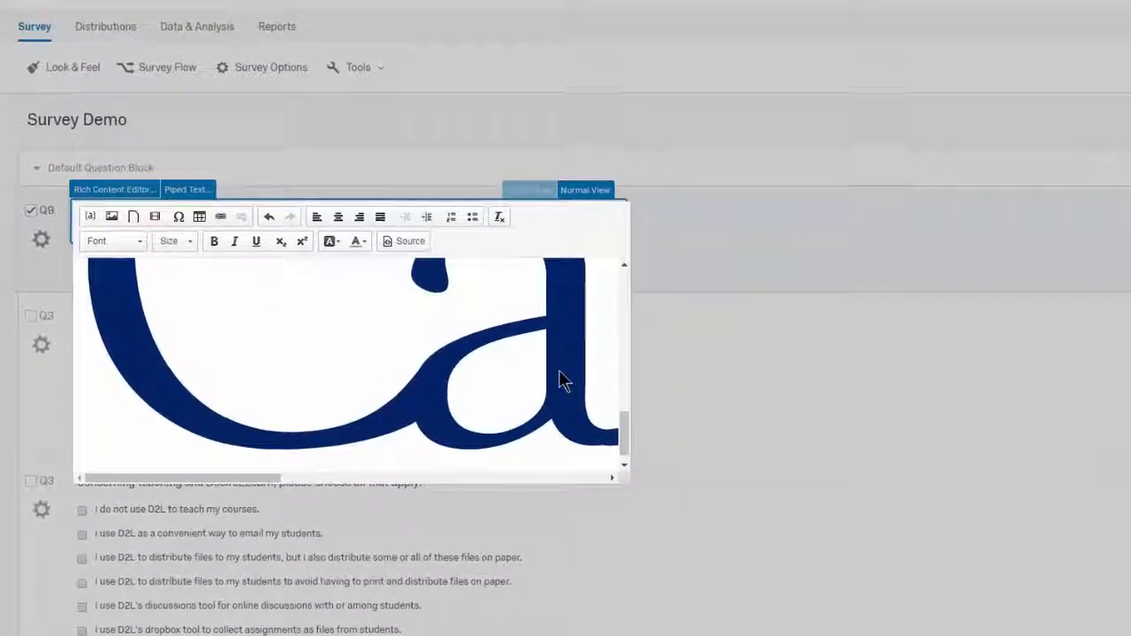
Set the inserted logo's width to 150 in its image properties, keeping the proportions locked.
{"action": "scroll", "coordinate": [530, 375], "scroll_direction": "up", "scroll_amount": 3}
{"action": "scroll", "coordinate": [617, 385], "scroll_direction": "up", "scroll_amount": 5}
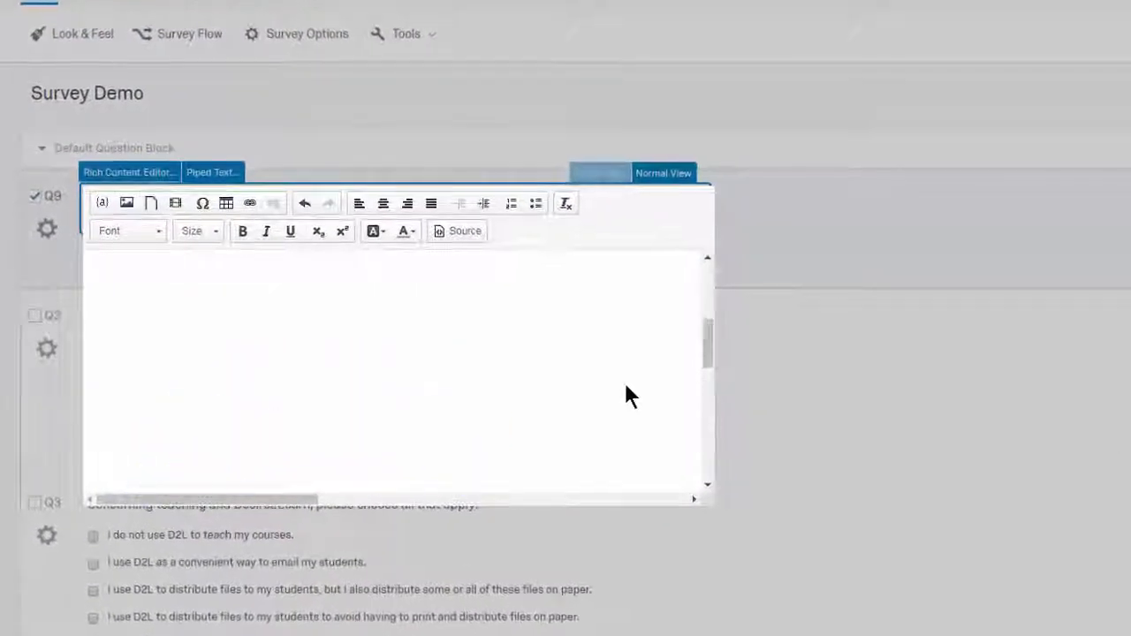
{"action": "scroll", "coordinate": [617, 385], "scroll_direction": "down", "scroll_amount": 4}
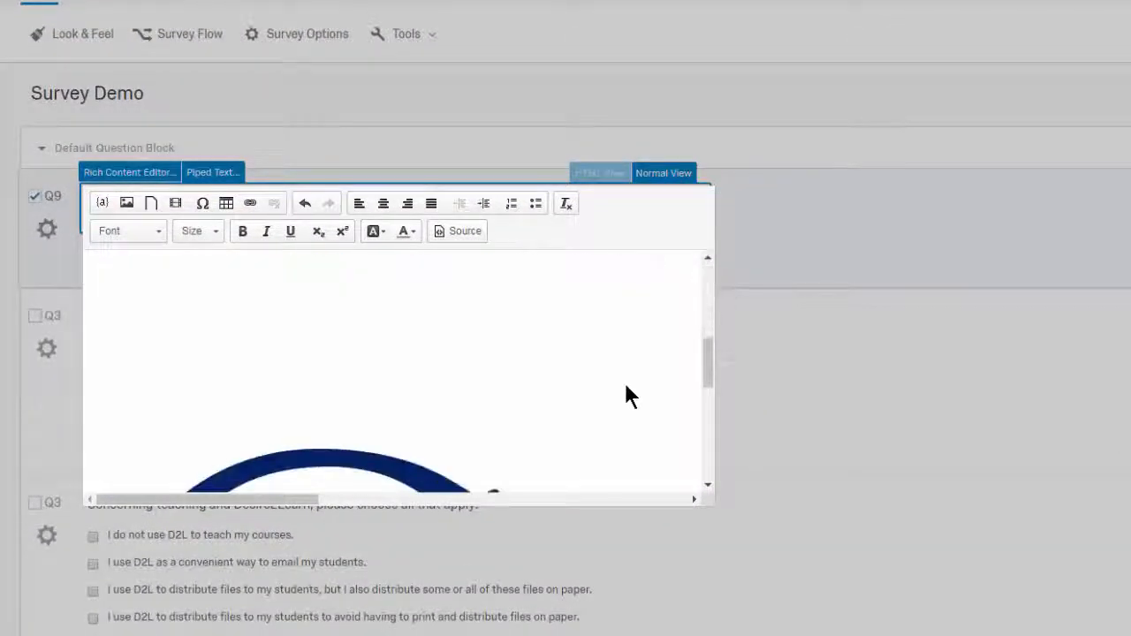
{"action": "scroll", "coordinate": [624, 389], "scroll_direction": "down", "scroll_amount": 3}
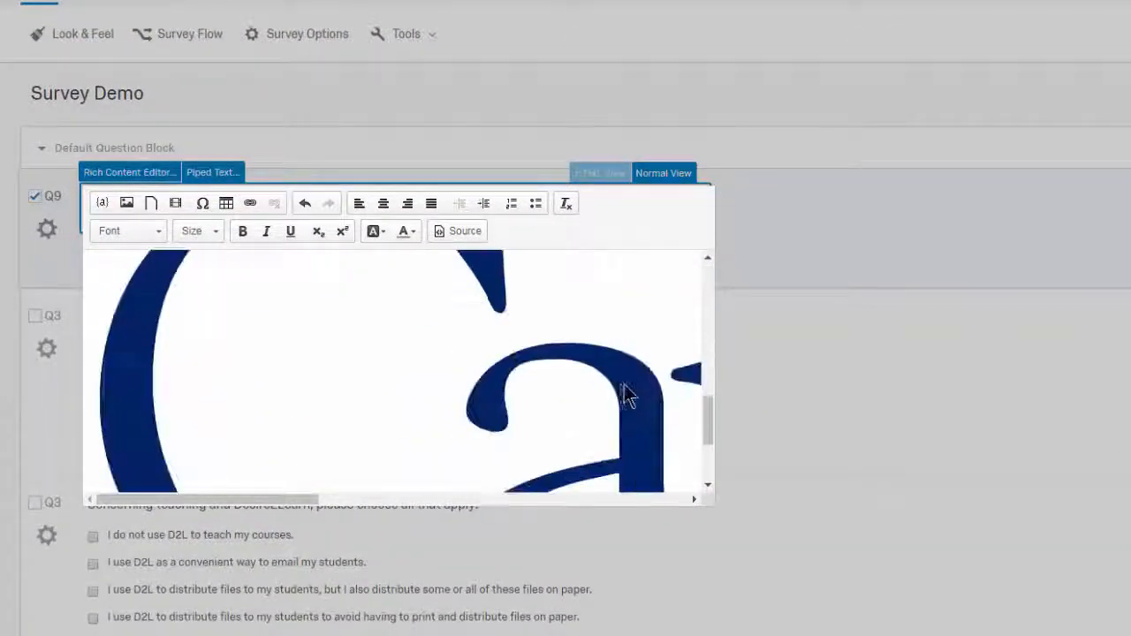
{"action": "scroll", "coordinate": [610, 397], "scroll_direction": "up", "scroll_amount": 2}
{"action": "left_click", "coordinate": [454, 327]}
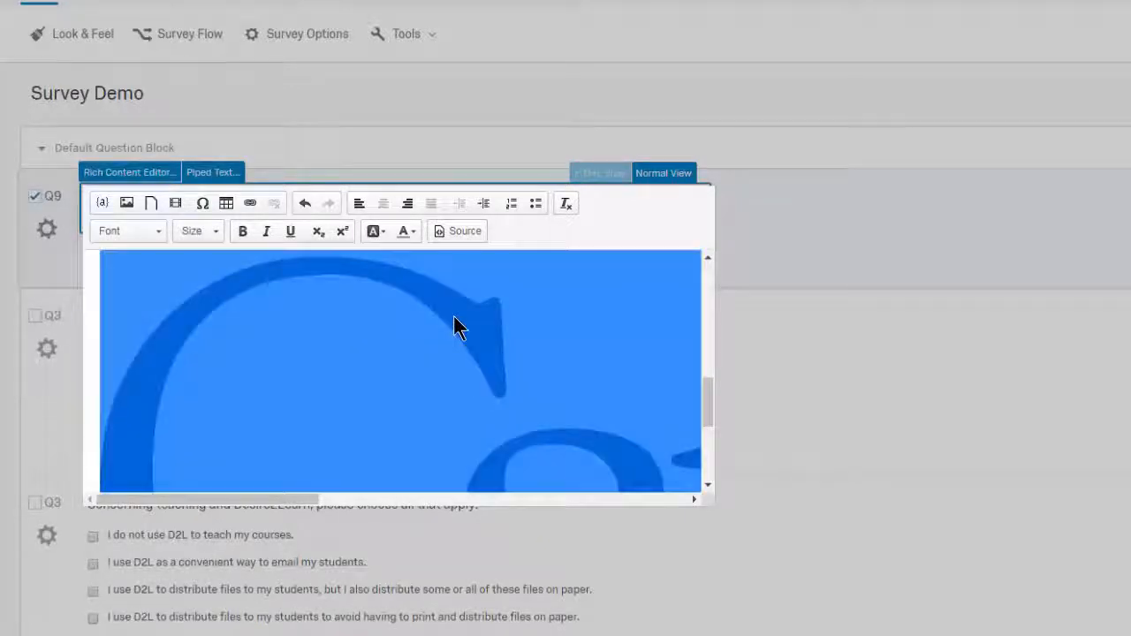
{"action": "right_click", "coordinate": [372, 333]}
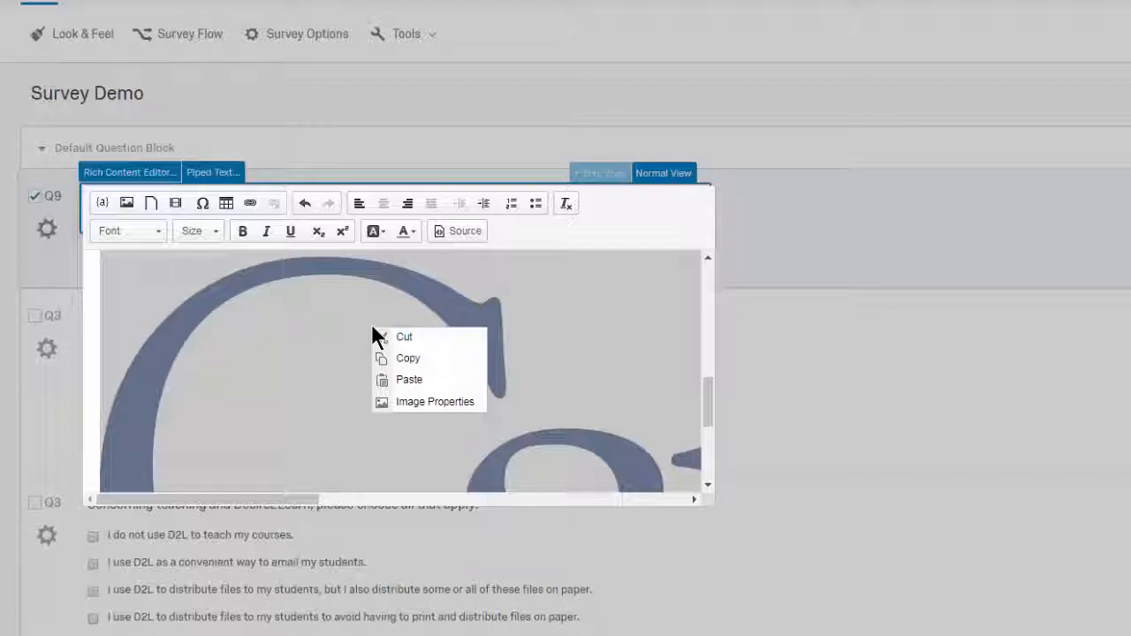
{"action": "left_click", "coordinate": [416, 403]}
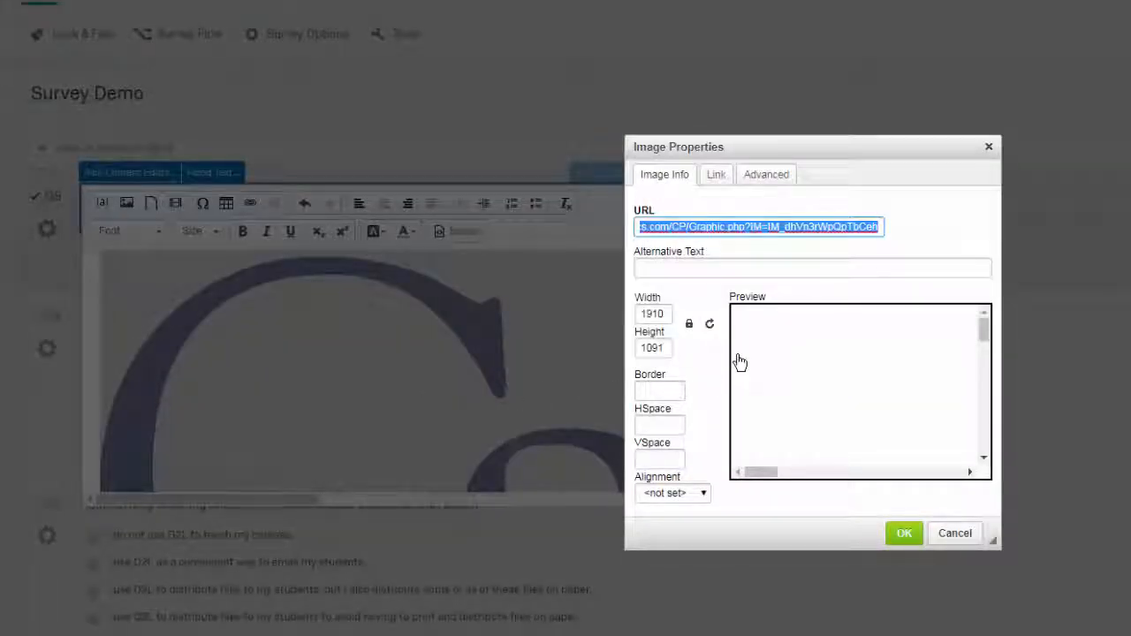
{"action": "scroll", "coordinate": [739, 365], "scroll_direction": "down", "scroll_amount": 2}
{"action": "left_click", "coordinate": [649, 318]}
{"action": "left_click_drag", "start_coordinate": [668, 315], "coordinate": [630, 318]}
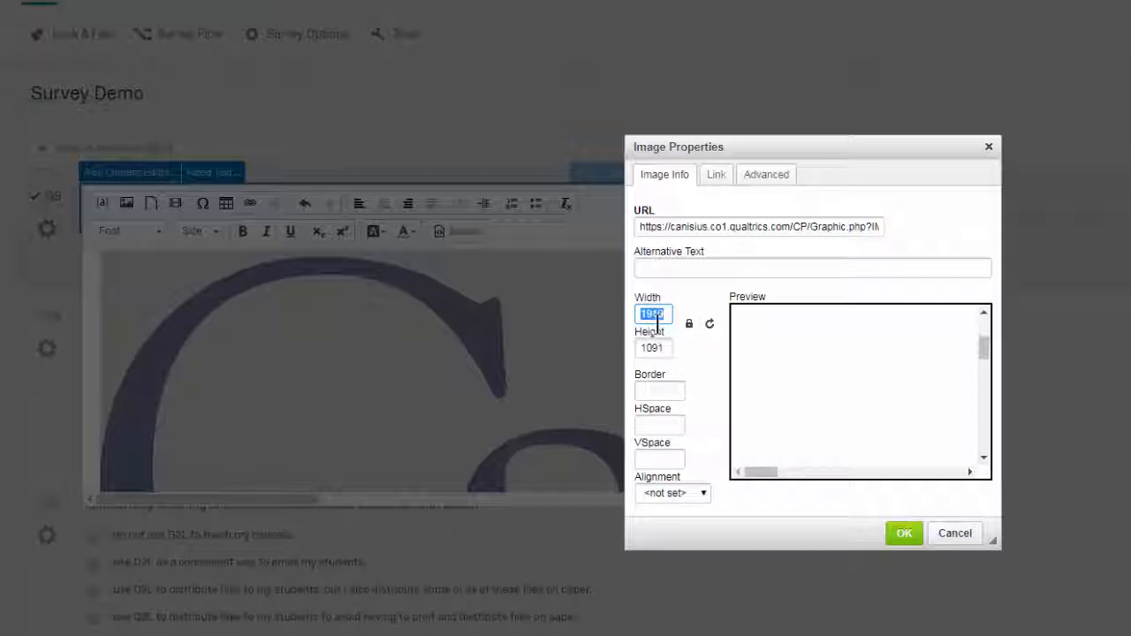
{"action": "type", "text": "150"}
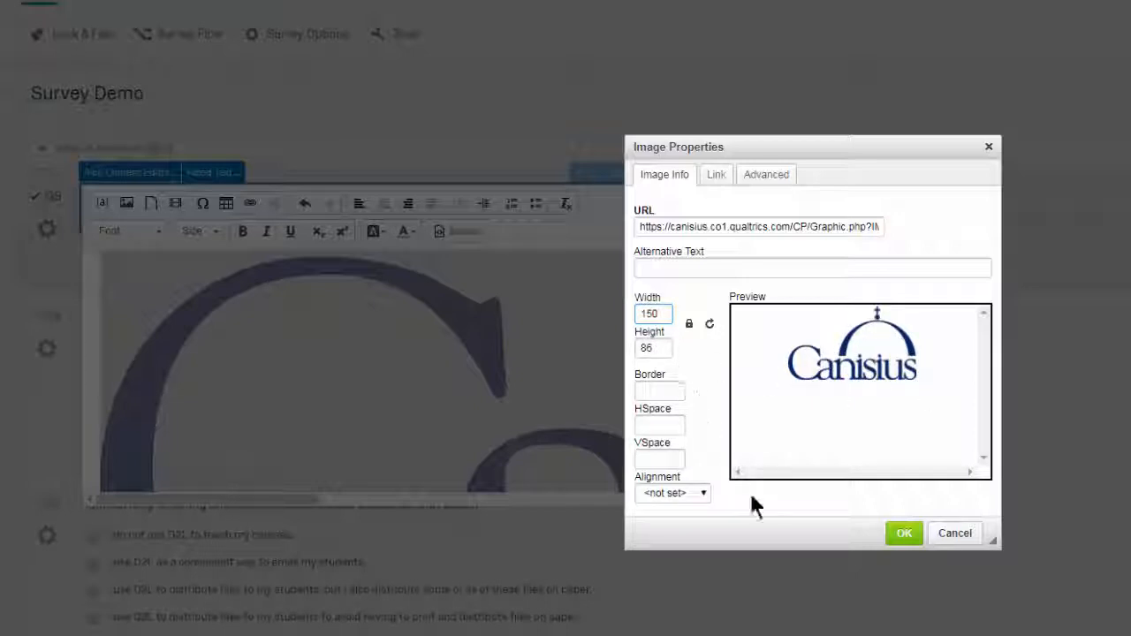
{"action": "left_click", "coordinate": [901, 534]}
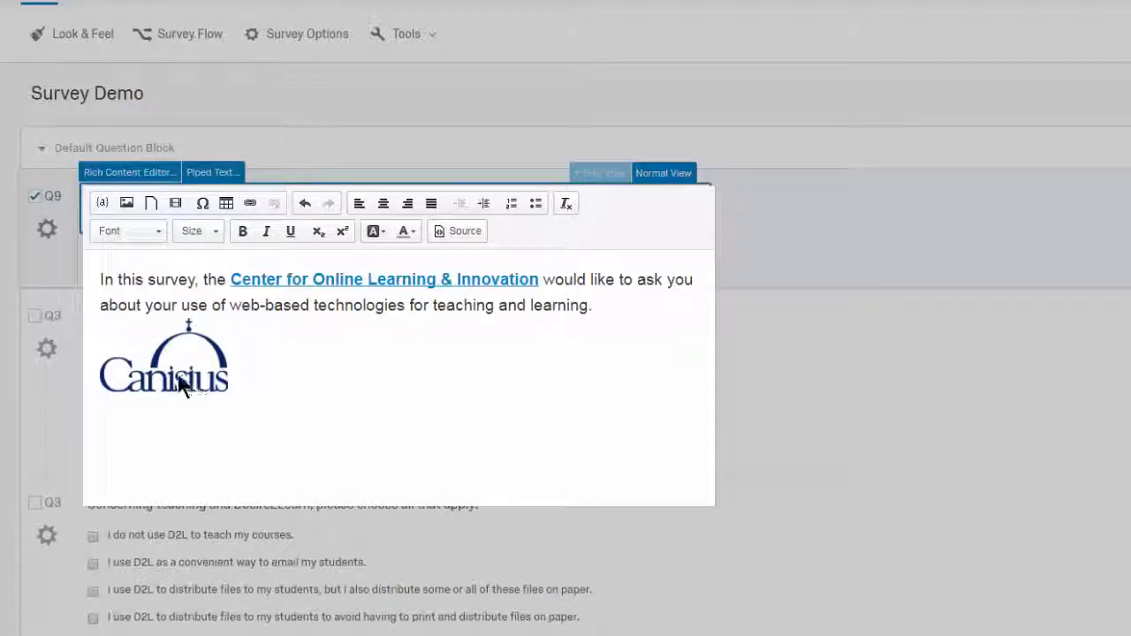
Move the Canisius logo to the start of the introduction text, align it to the right, and close the Rich Content Editor.
{"action": "left_click_drag", "start_coordinate": [176, 382], "coordinate": [99, 280]}
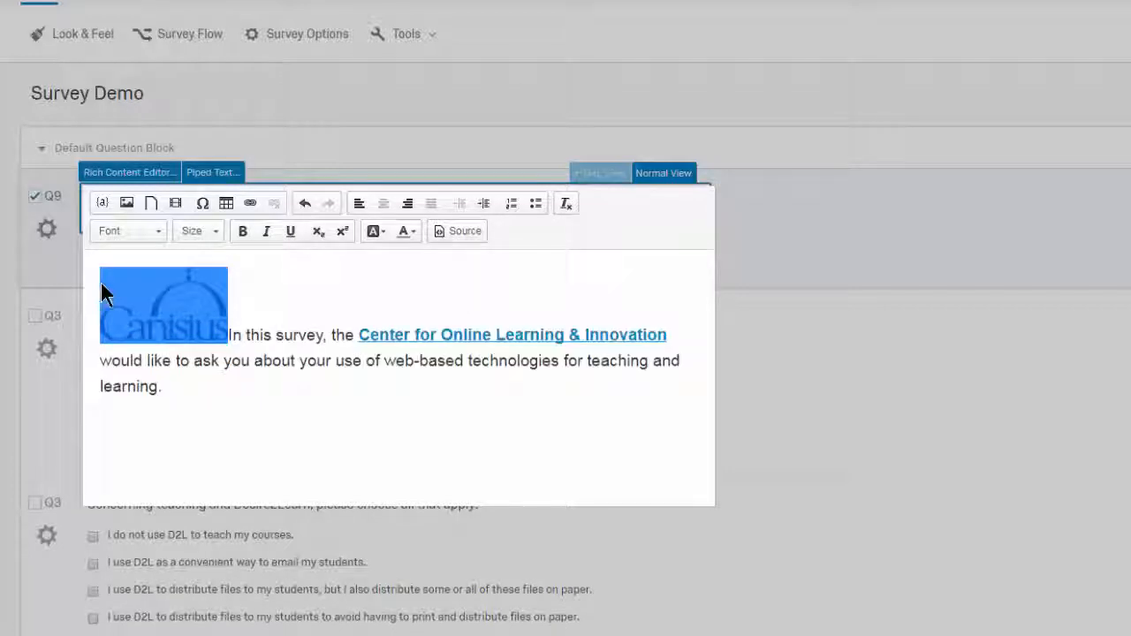
{"action": "left_click", "coordinate": [409, 205]}
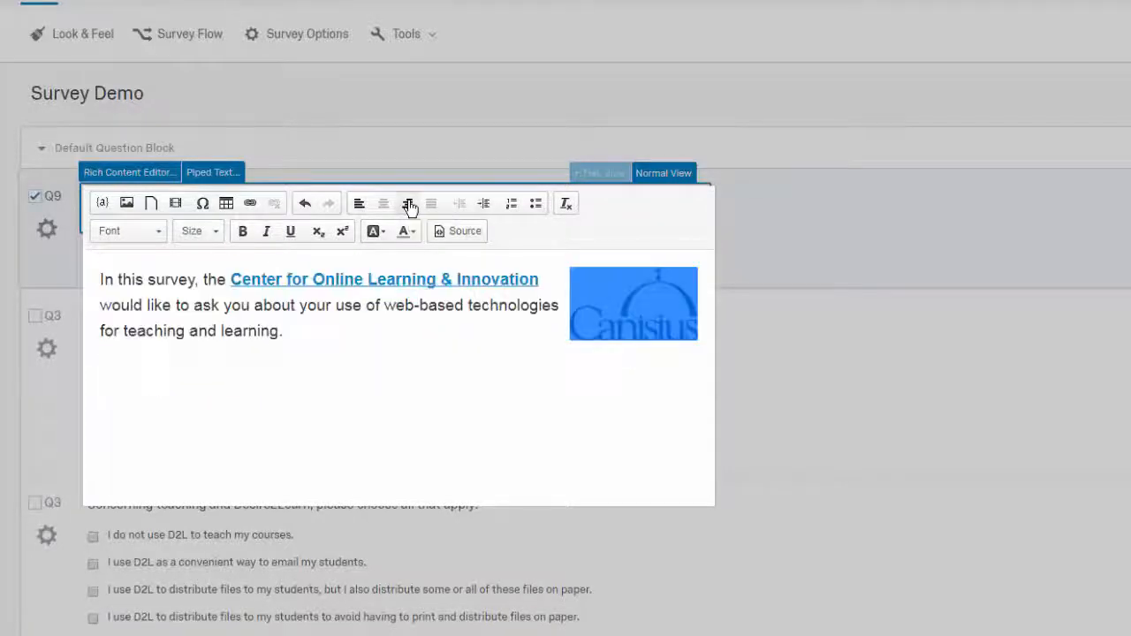
{"action": "left_click", "coordinate": [381, 378]}
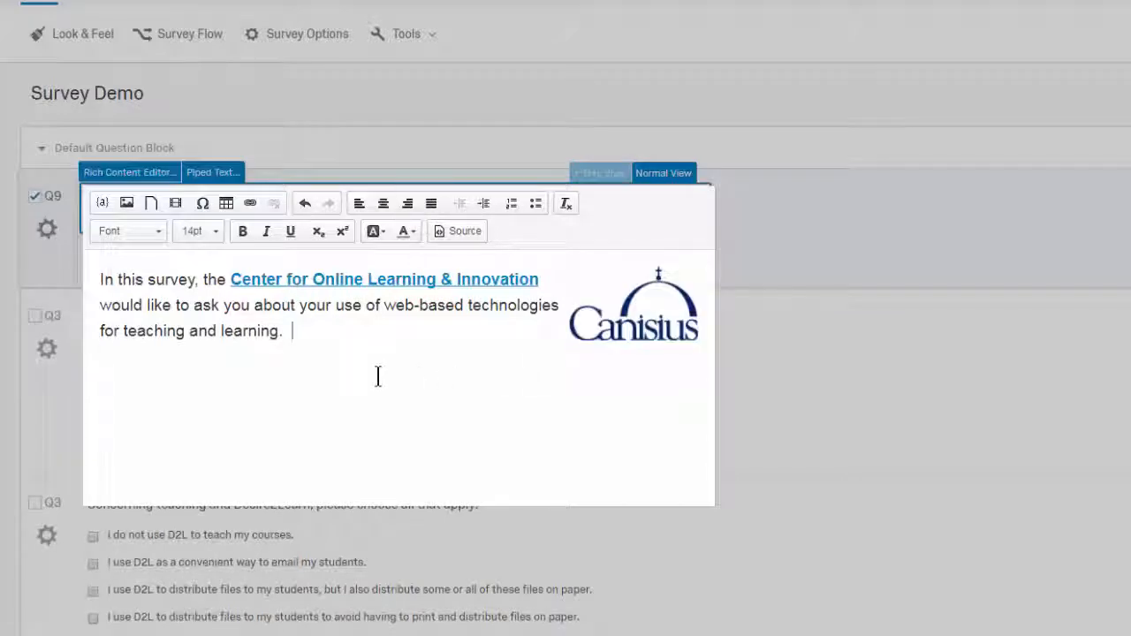
{"action": "left_click", "coordinate": [845, 261]}
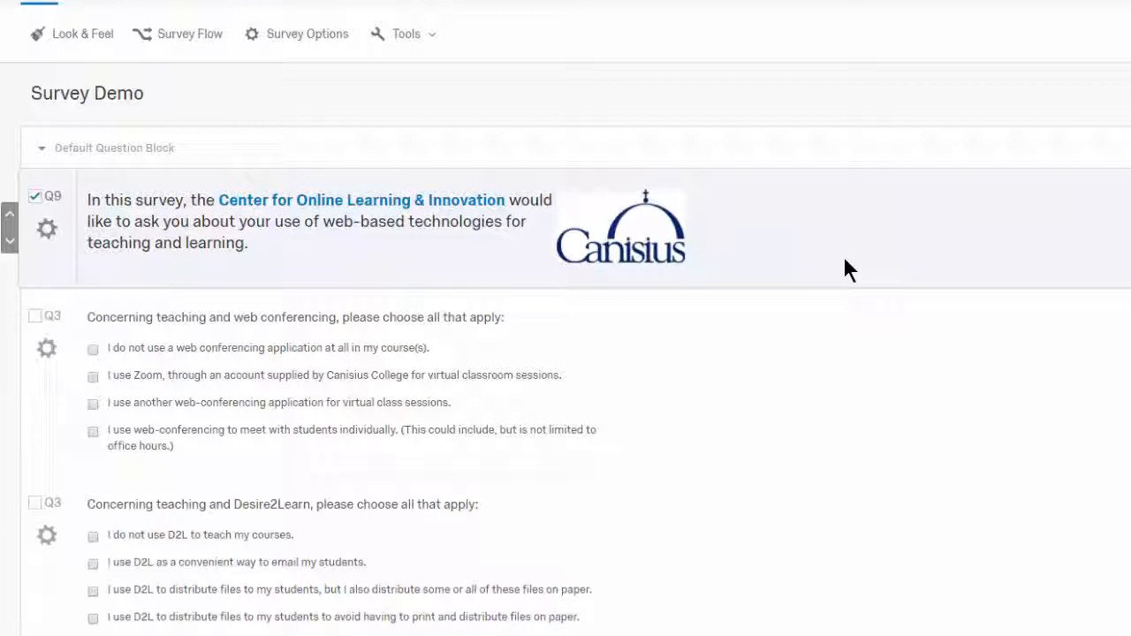
Remove the formatting from the whole introduction text and leave the text's editing mode.
{"action": "left_click", "coordinate": [374, 222]}
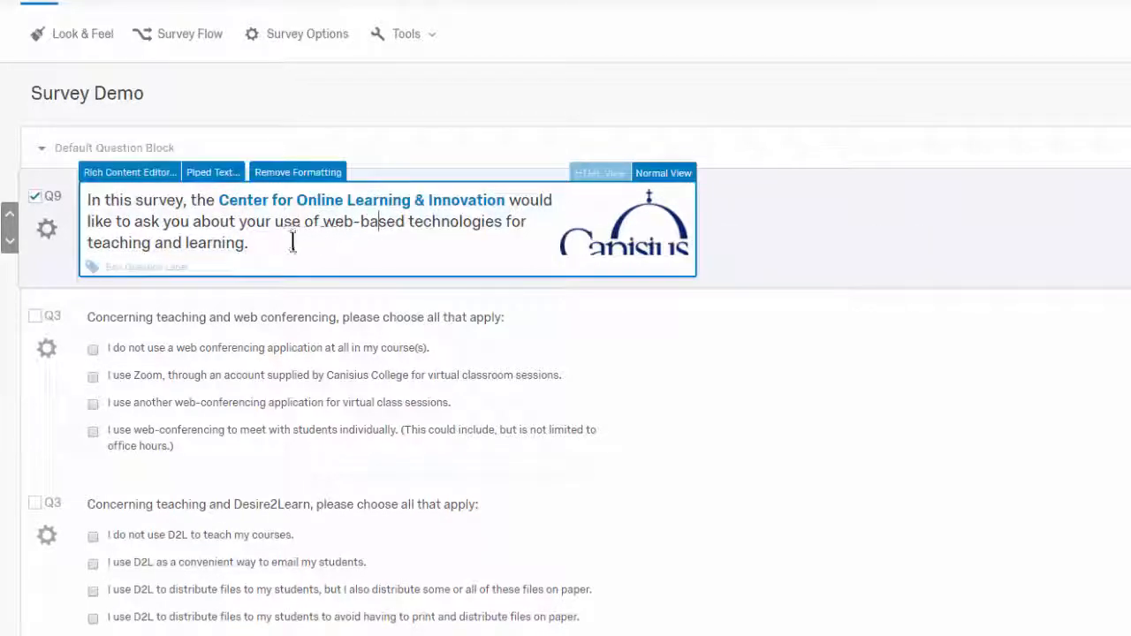
{"action": "left_click_drag", "start_coordinate": [253, 246], "coordinate": [73, 211]}
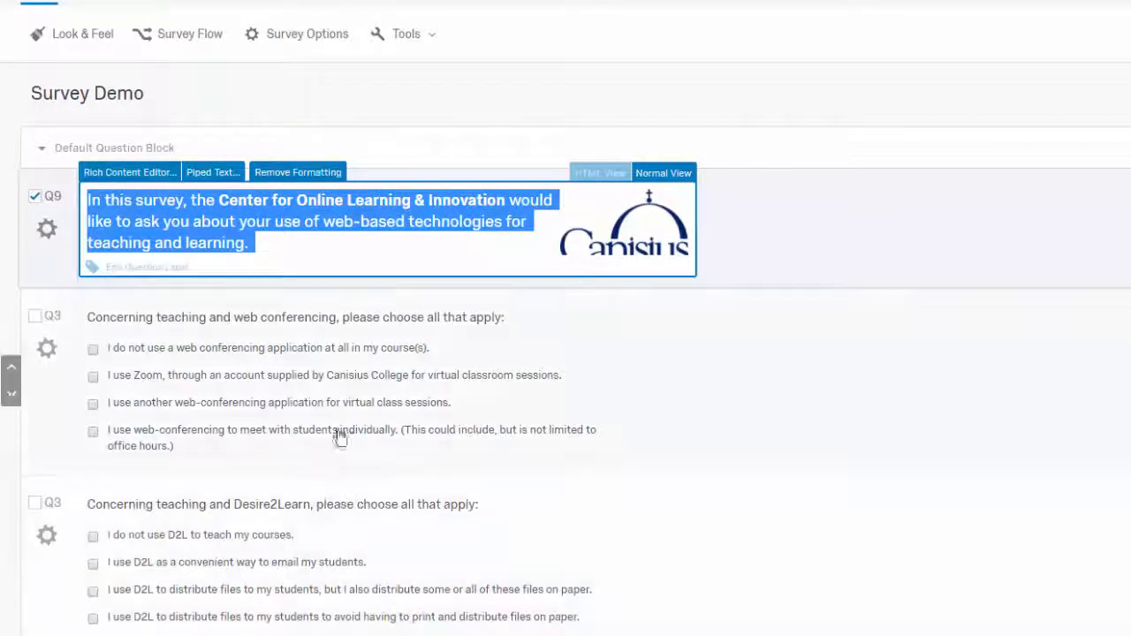
{"action": "left_click", "coordinate": [299, 174]}
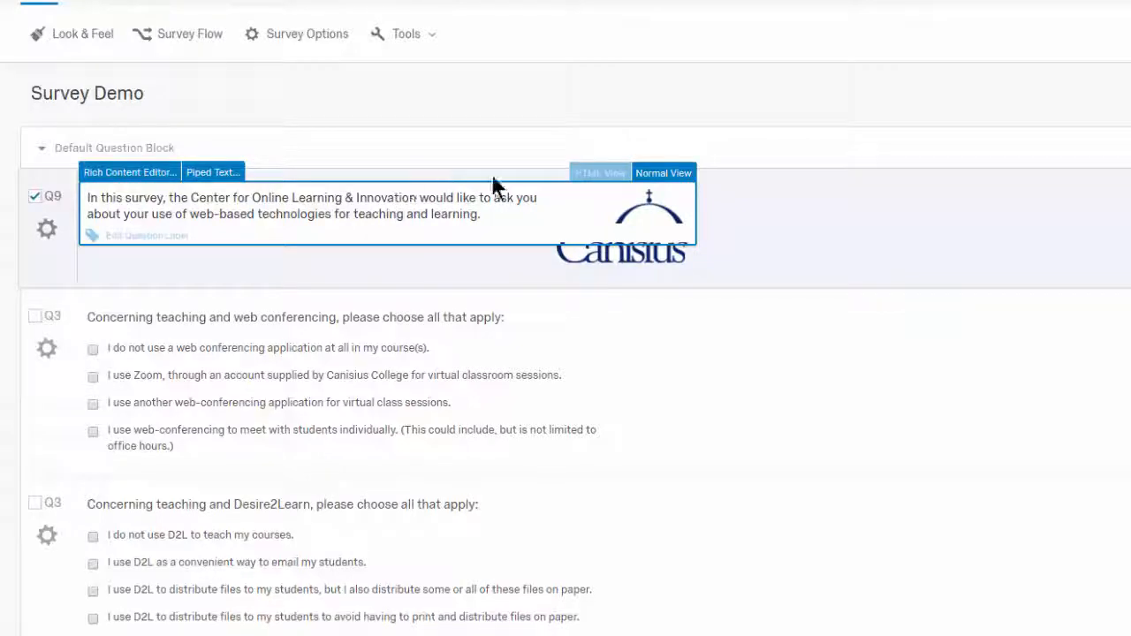
{"action": "left_click", "coordinate": [460, 318]}
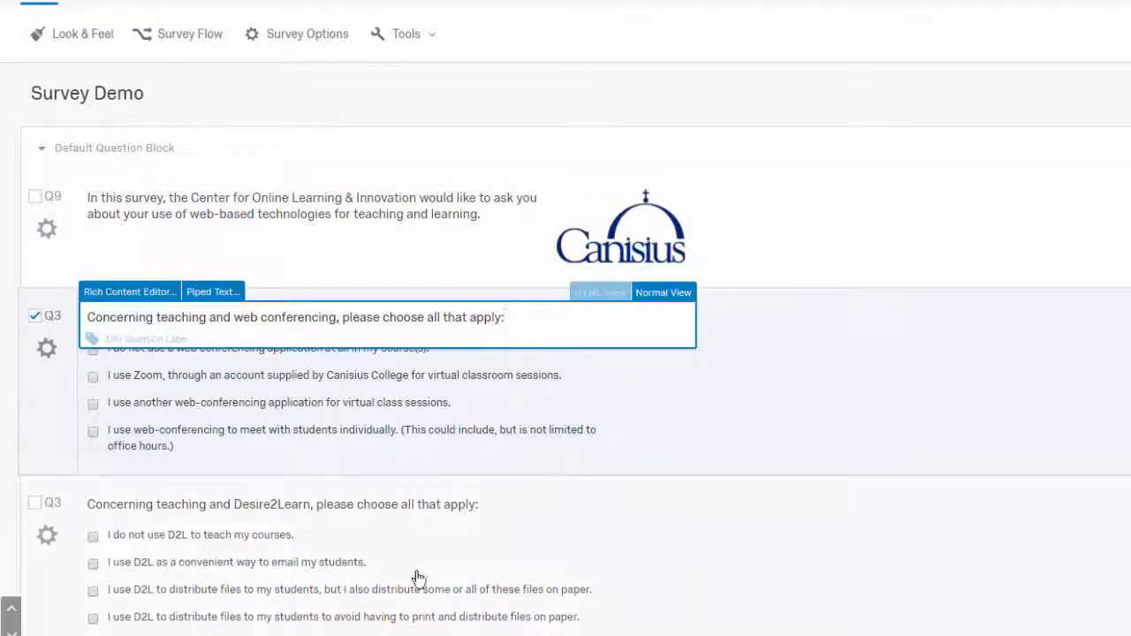
{"action": "left_click", "coordinate": [435, 210]}
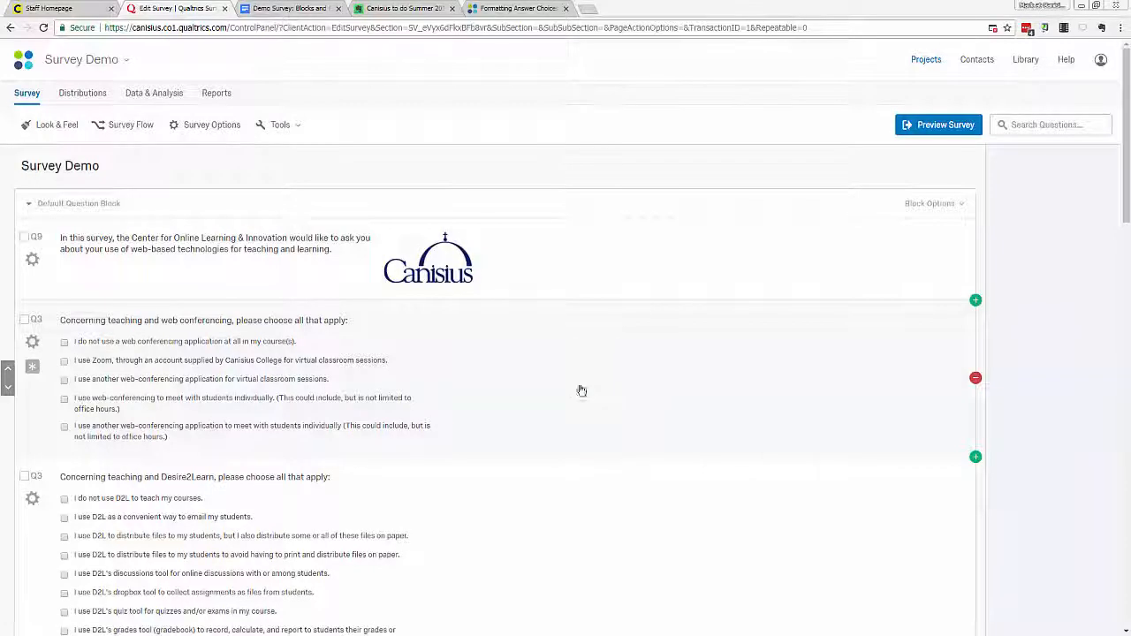
Turn on Force Response for the question "Concerning teaching and Desire2Learn, please choose all that apply:".
{"action": "left_click", "coordinate": [547, 381]}
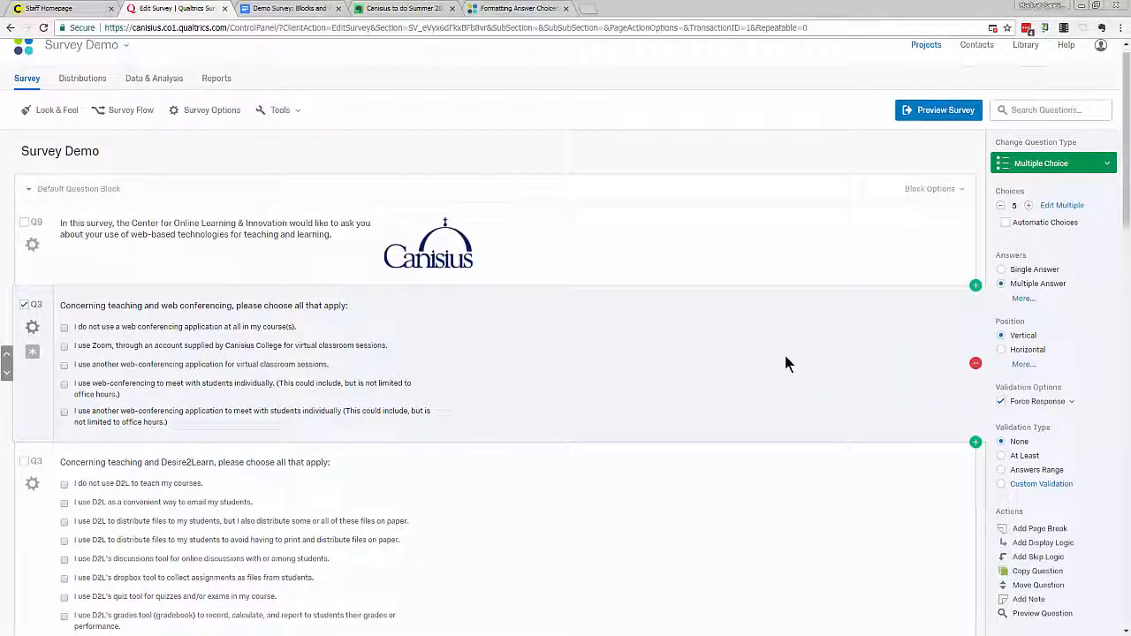
{"action": "scroll", "coordinate": [783, 362], "scroll_direction": "down", "scroll_amount": 2}
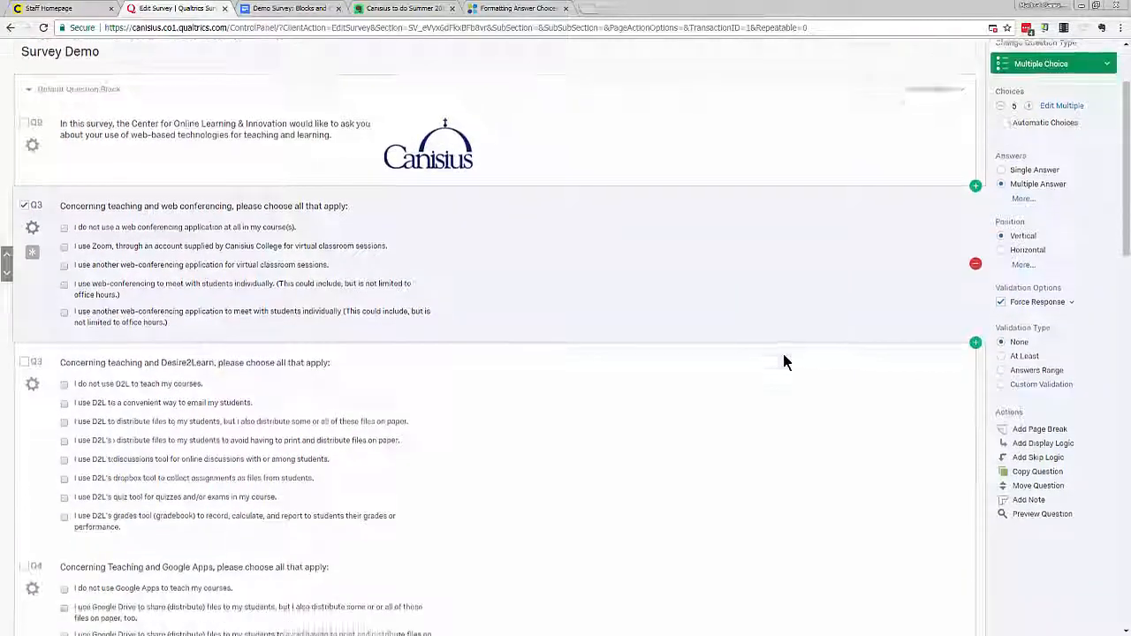
{"action": "left_click", "coordinate": [769, 362]}
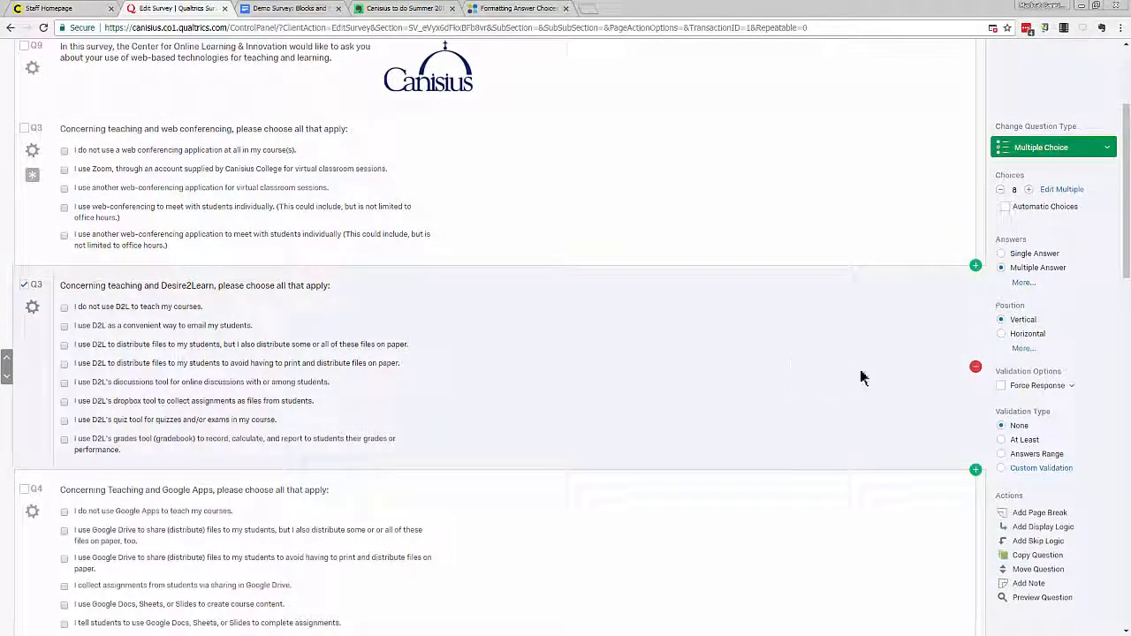
{"action": "left_click", "coordinate": [1001, 387]}
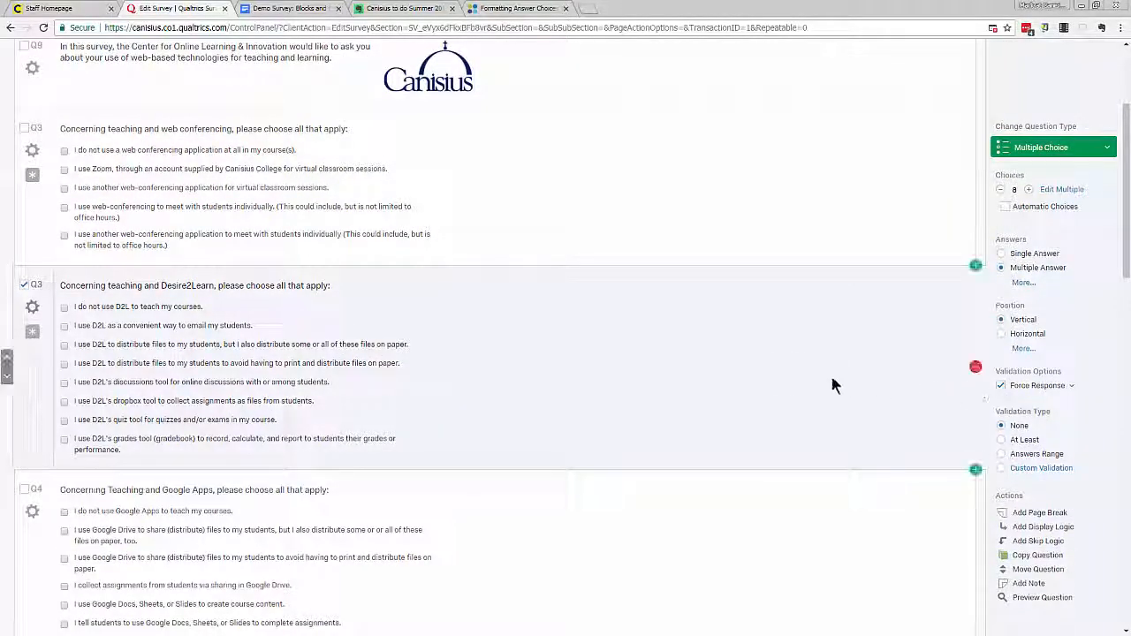
{"action": "scroll", "coordinate": [780, 375], "scroll_direction": "up", "scroll_amount": 1}
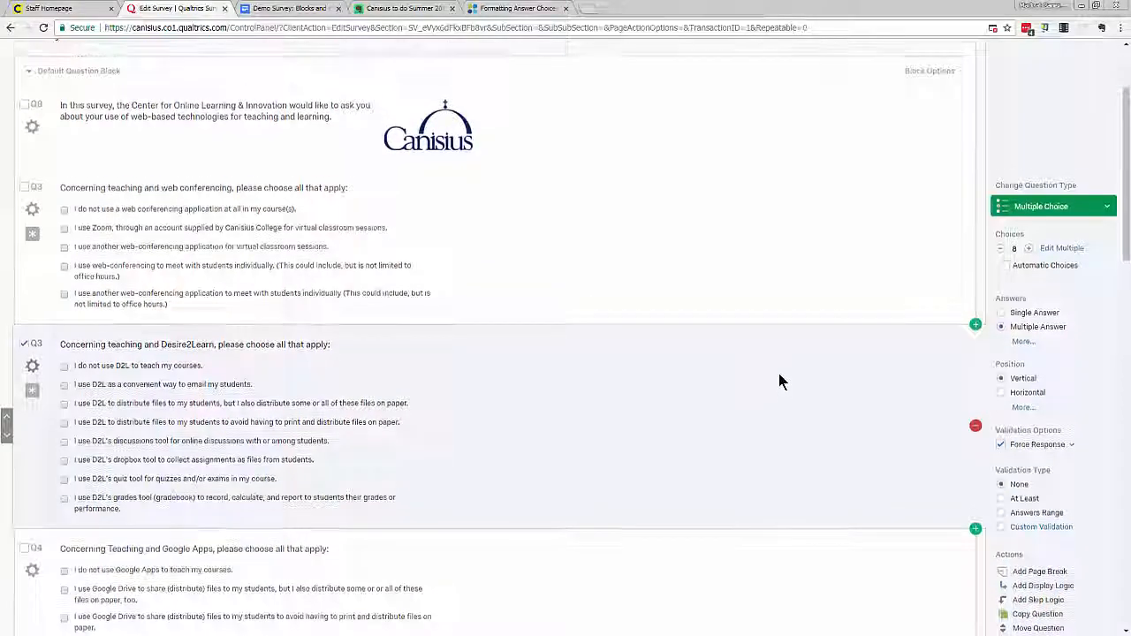
{"action": "scroll", "coordinate": [779, 381], "scroll_direction": "down", "scroll_amount": 1}
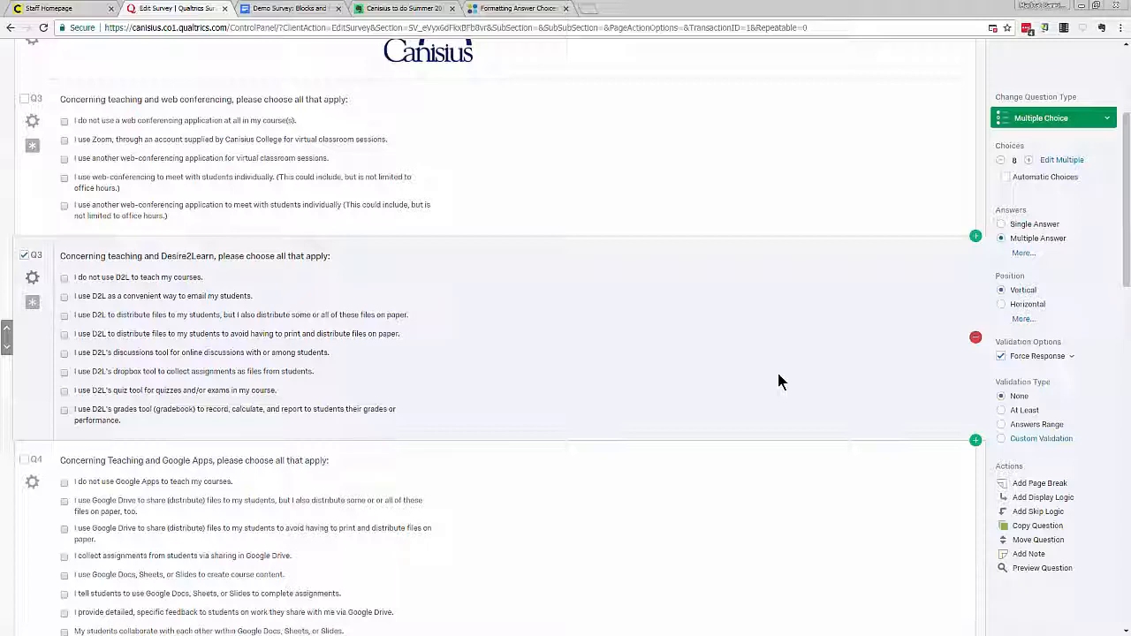
{"action": "scroll", "coordinate": [777, 362], "scroll_direction": "down", "scroll_amount": 1}
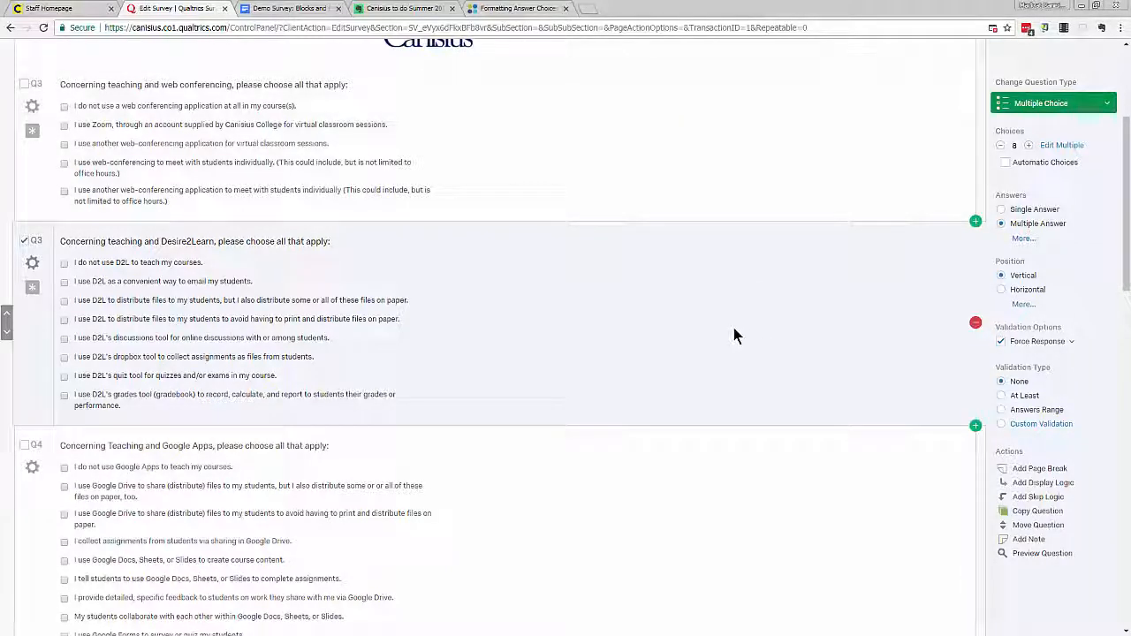
Try Answers Range validation on the Q4 teaching and Google Apps question, and return its validation type to None.
{"action": "scroll", "coordinate": [733, 334], "scroll_direction": "down", "scroll_amount": 3}
{"action": "left_click", "coordinate": [685, 368]}
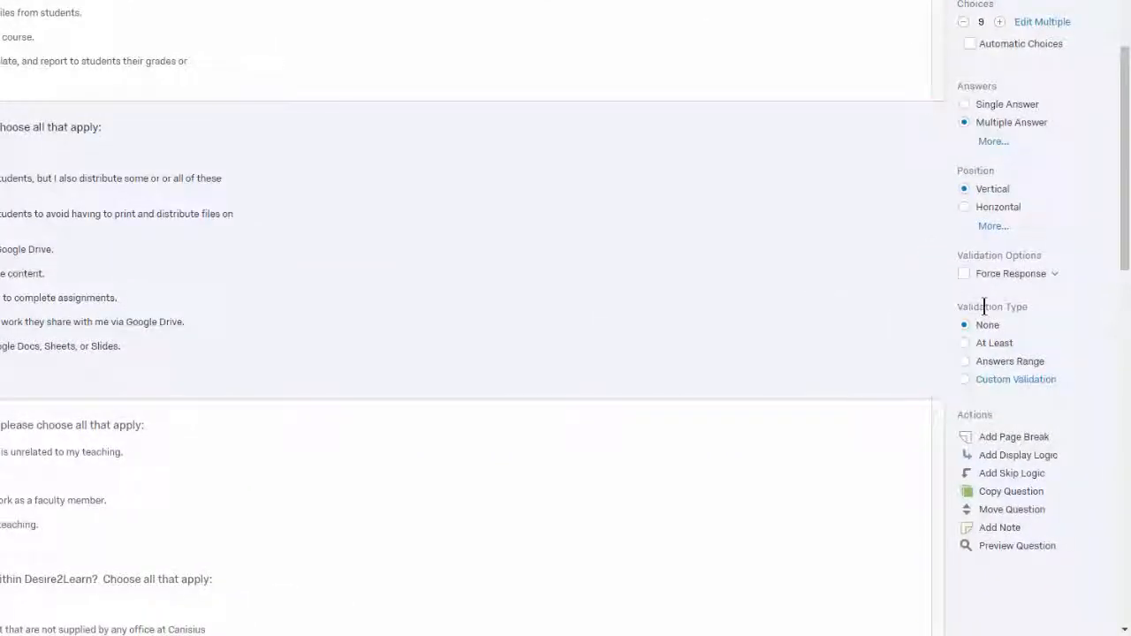
{"action": "left_click", "coordinate": [965, 362]}
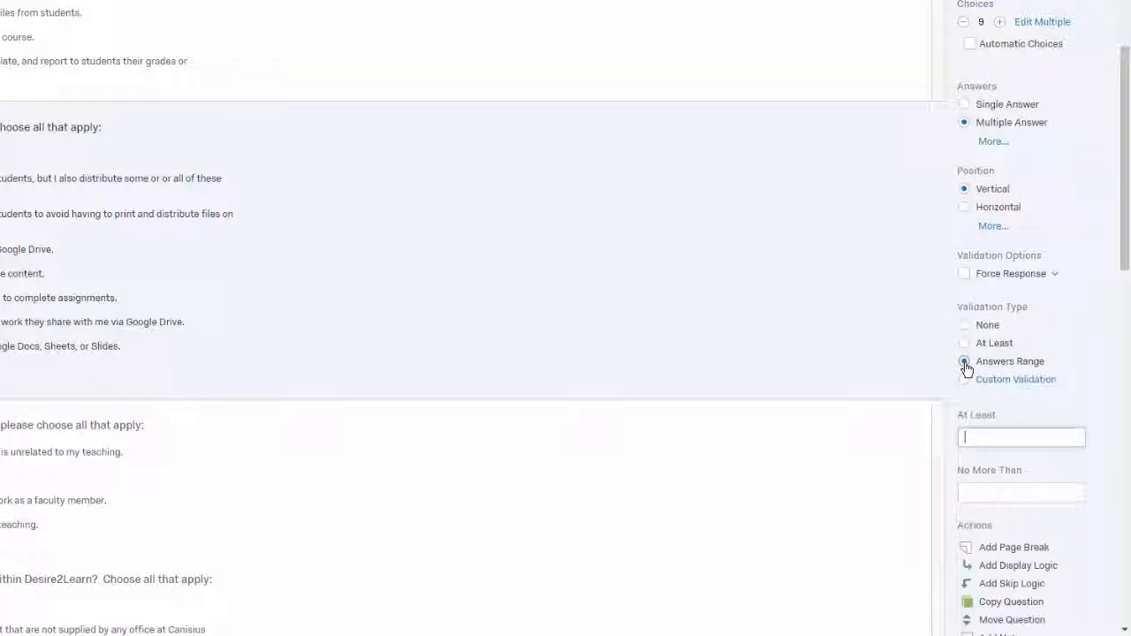
{"action": "scroll", "coordinate": [966, 371], "scroll_direction": "down", "scroll_amount": 2}
{"action": "left_click", "coordinate": [979, 324]}
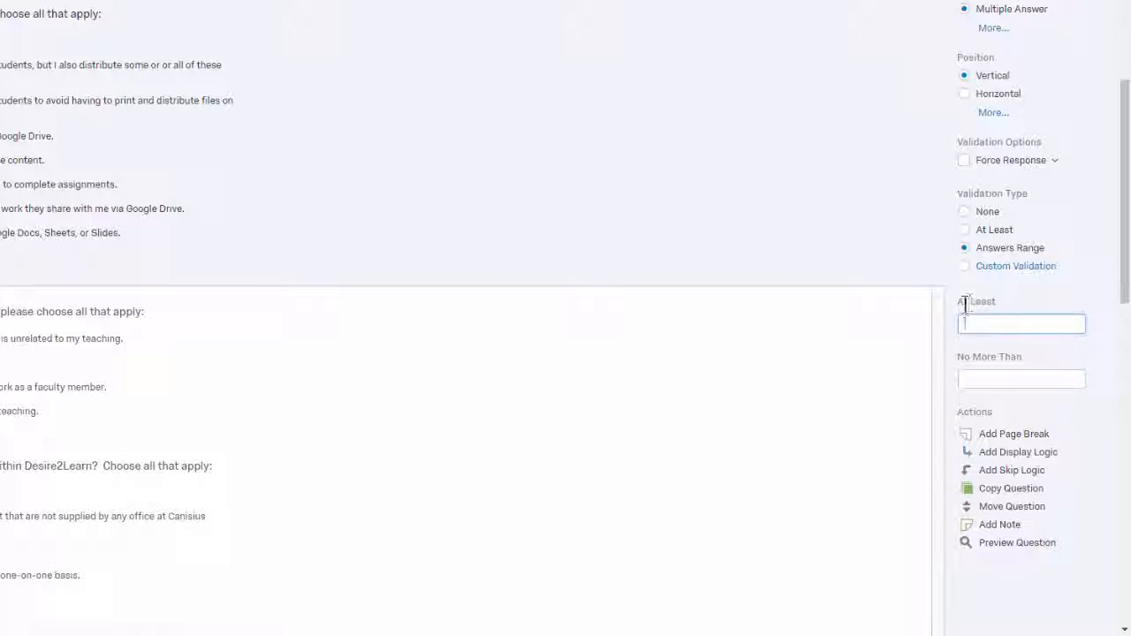
{"action": "left_click", "coordinate": [981, 377]}
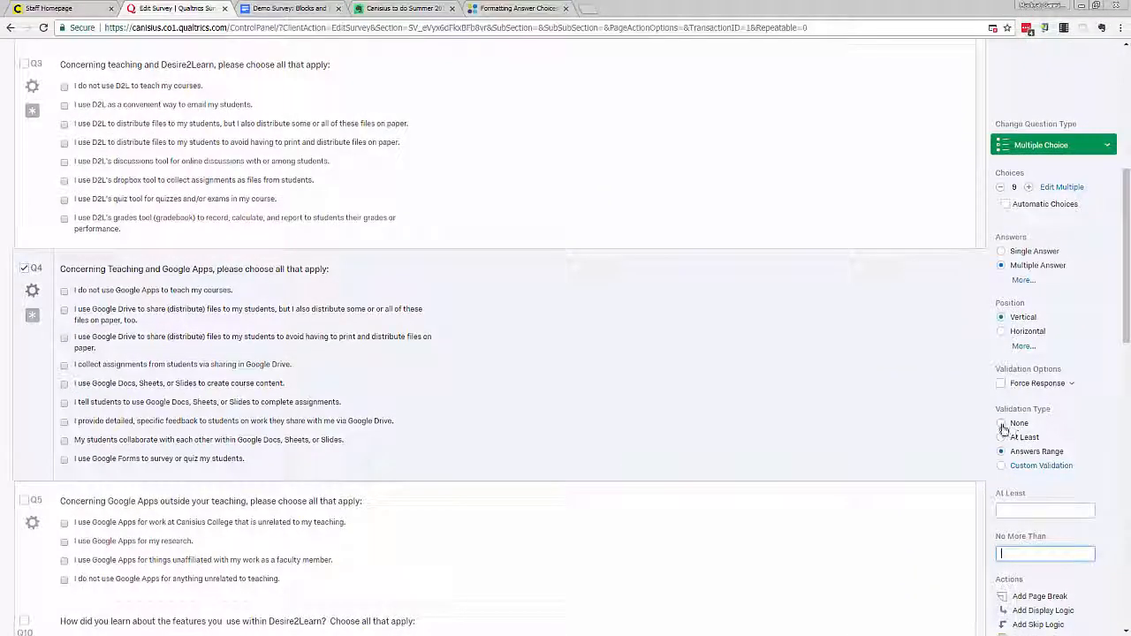
{"action": "left_click", "coordinate": [1002, 424]}
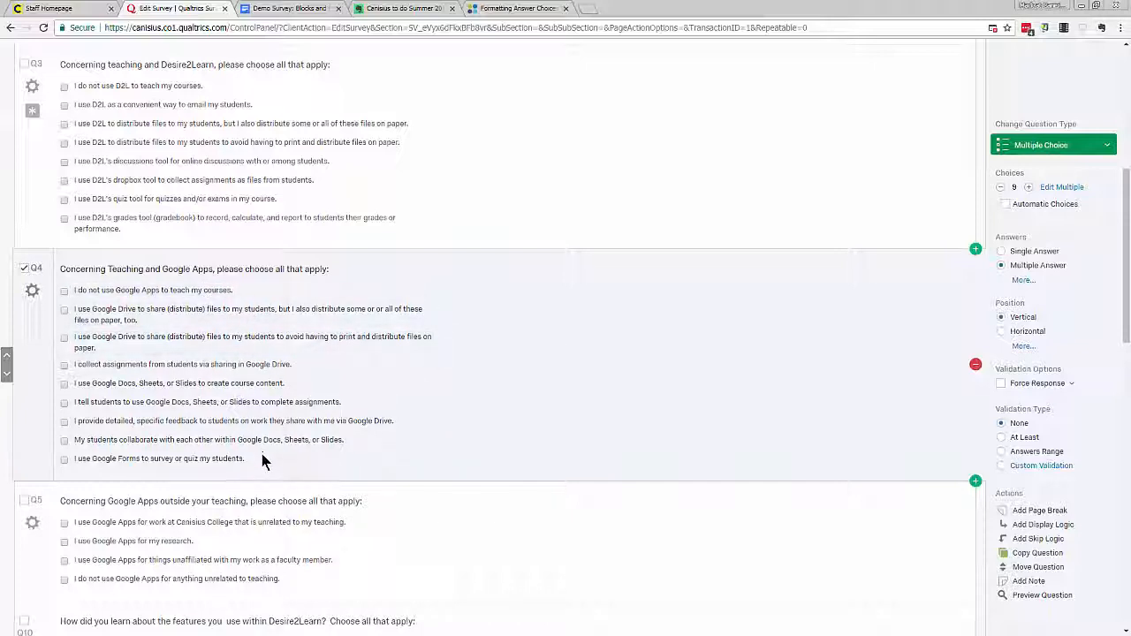
Open the answer options of the Q4 choice "I do not use Google Apps to teach my courses.".
{"action": "left_click", "coordinate": [227, 292]}
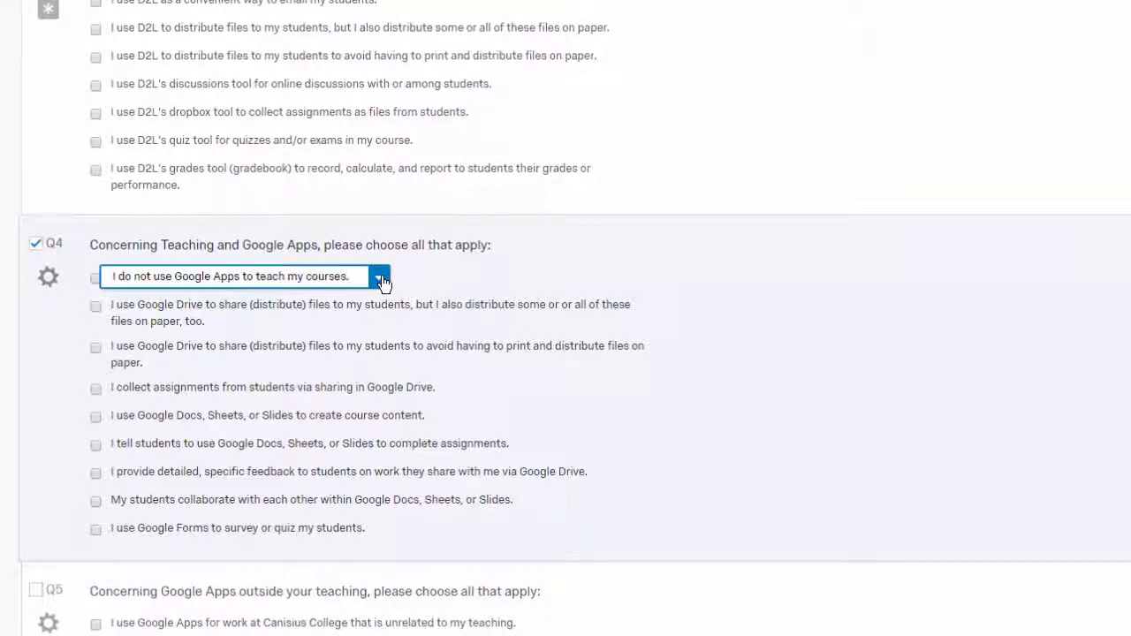
{"action": "left_click", "coordinate": [379, 277]}
{"action": "left_click", "coordinate": [442, 499]}
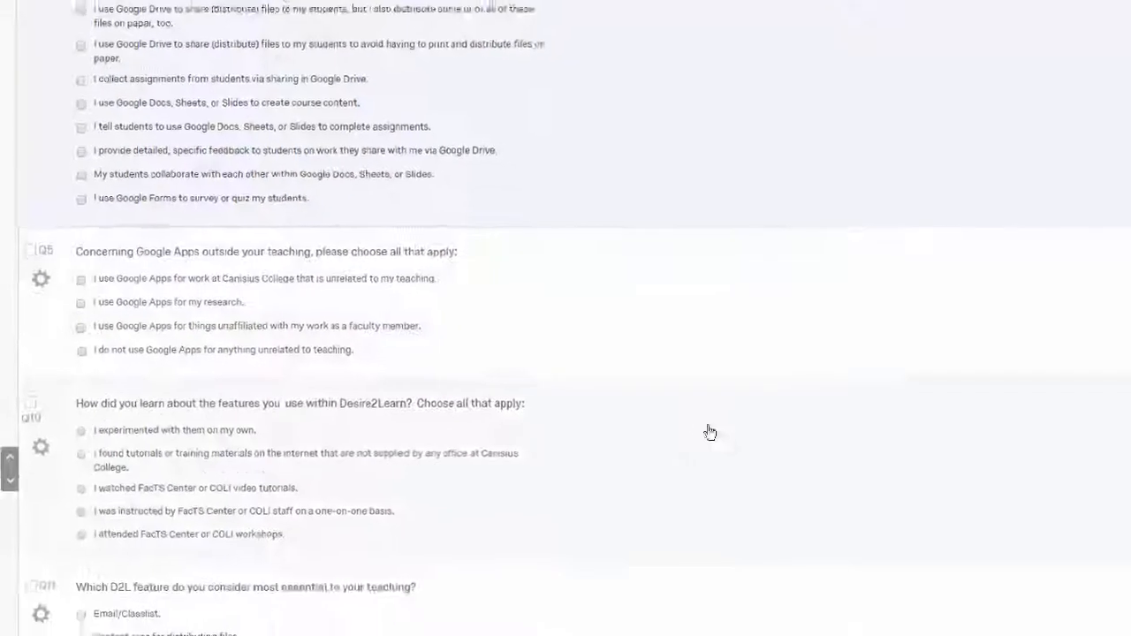
Try Content Validation with the Number content type on the Q13 instructional support question, and return its validation type to None.
{"action": "scroll", "coordinate": [561, 404], "scroll_direction": "down", "scroll_amount": 4}
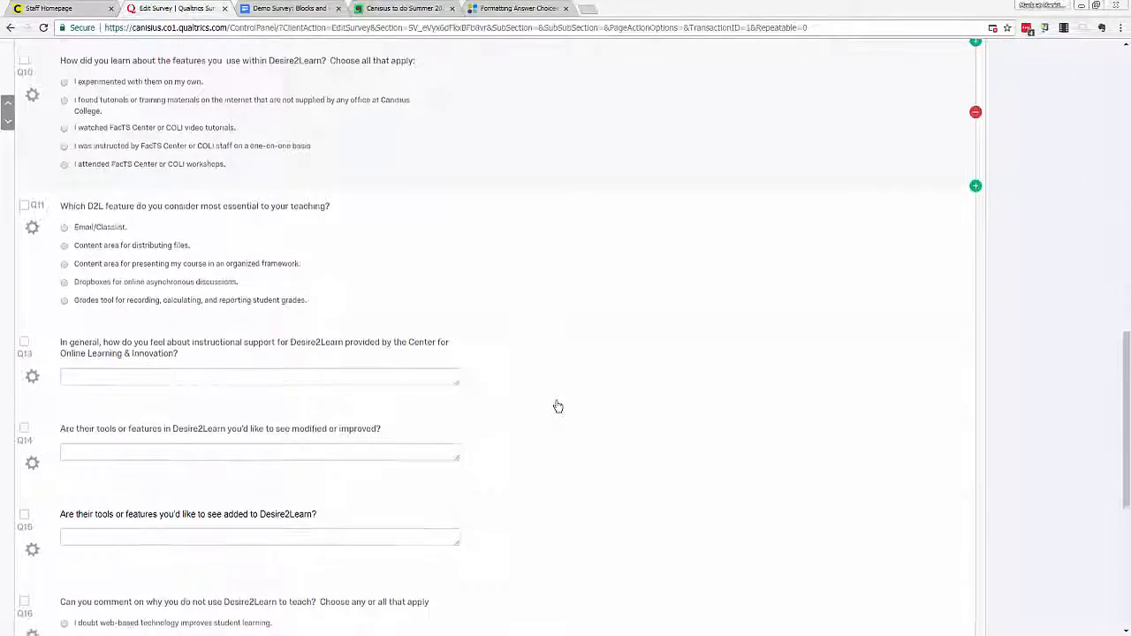
{"action": "scroll", "coordinate": [557, 407], "scroll_direction": "down", "scroll_amount": 1}
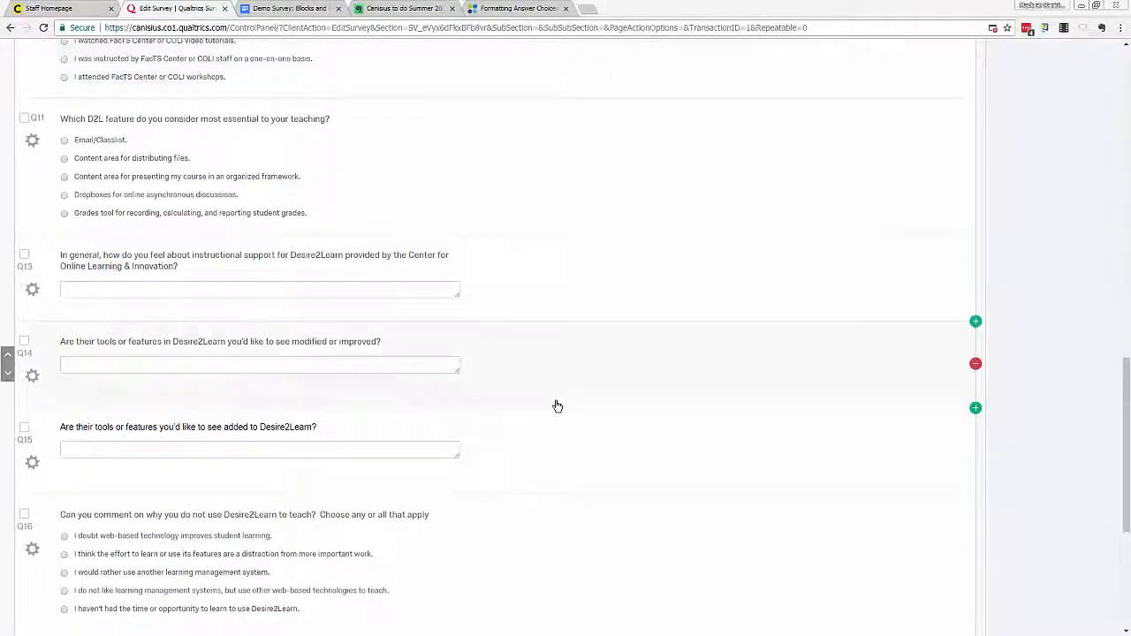
{"action": "left_click", "coordinate": [528, 291]}
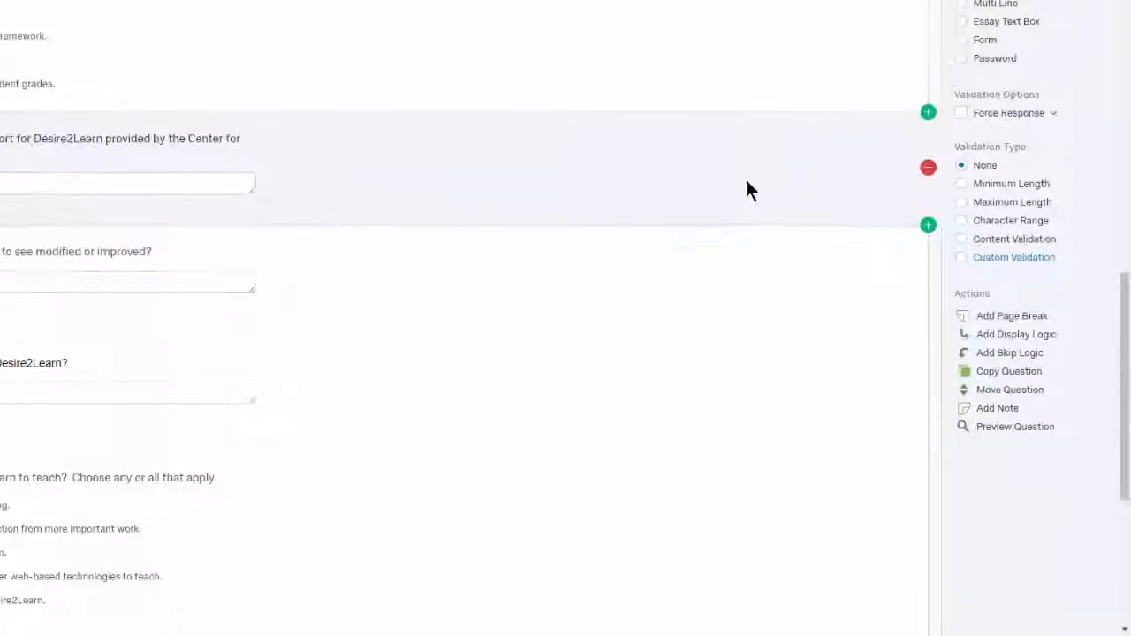
{"action": "left_click", "coordinate": [963, 240]}
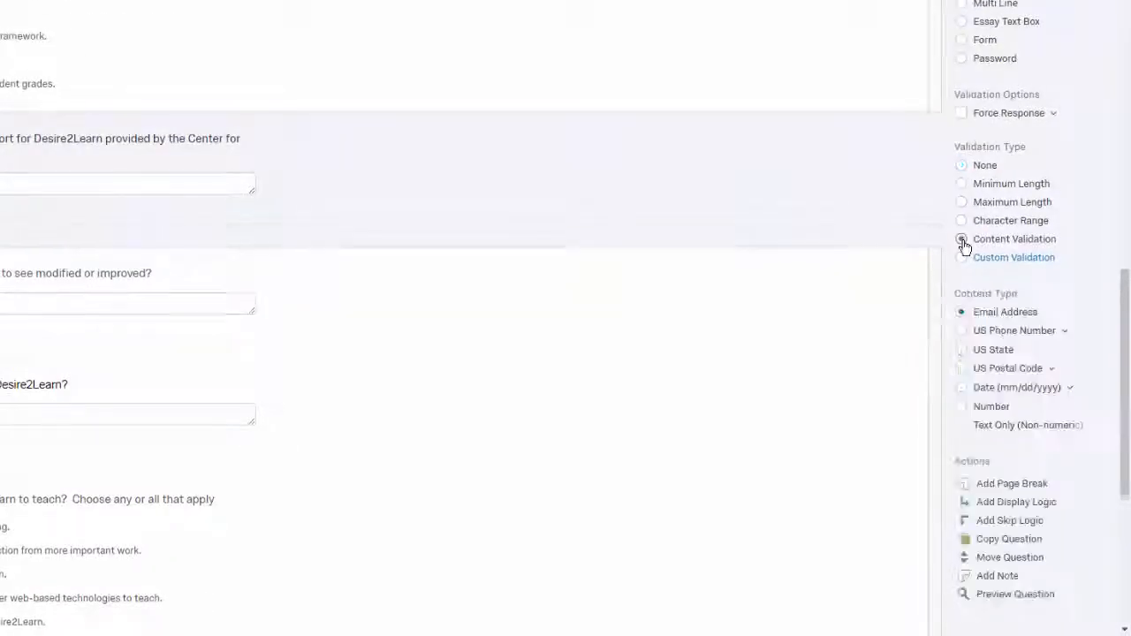
{"action": "left_click", "coordinate": [962, 408]}
{"action": "scroll", "coordinate": [962, 412], "scroll_direction": "down", "scroll_amount": 3}
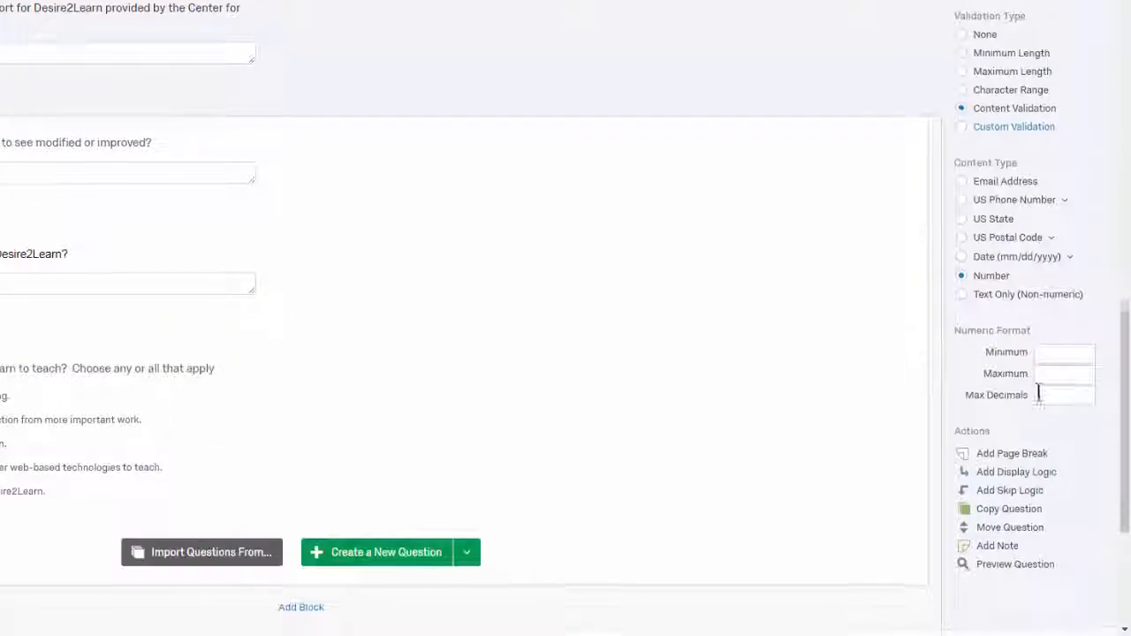
{"action": "left_click", "coordinate": [1046, 349]}
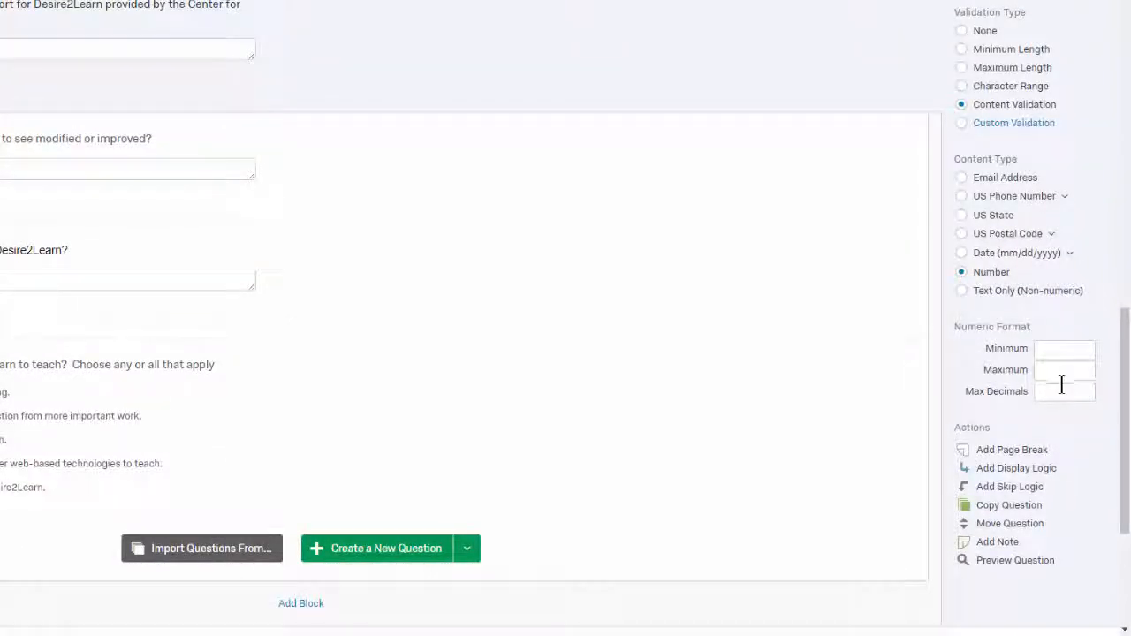
{"action": "scroll", "coordinate": [1002, 356], "scroll_direction": "up", "scroll_amount": 2}
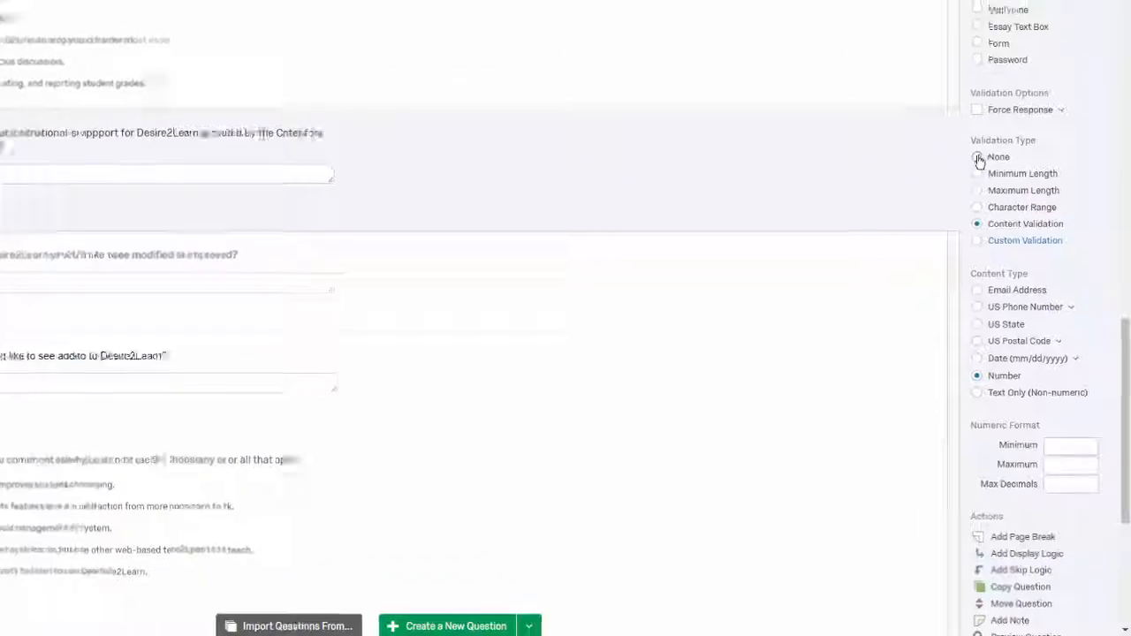
{"action": "left_click", "coordinate": [977, 157]}
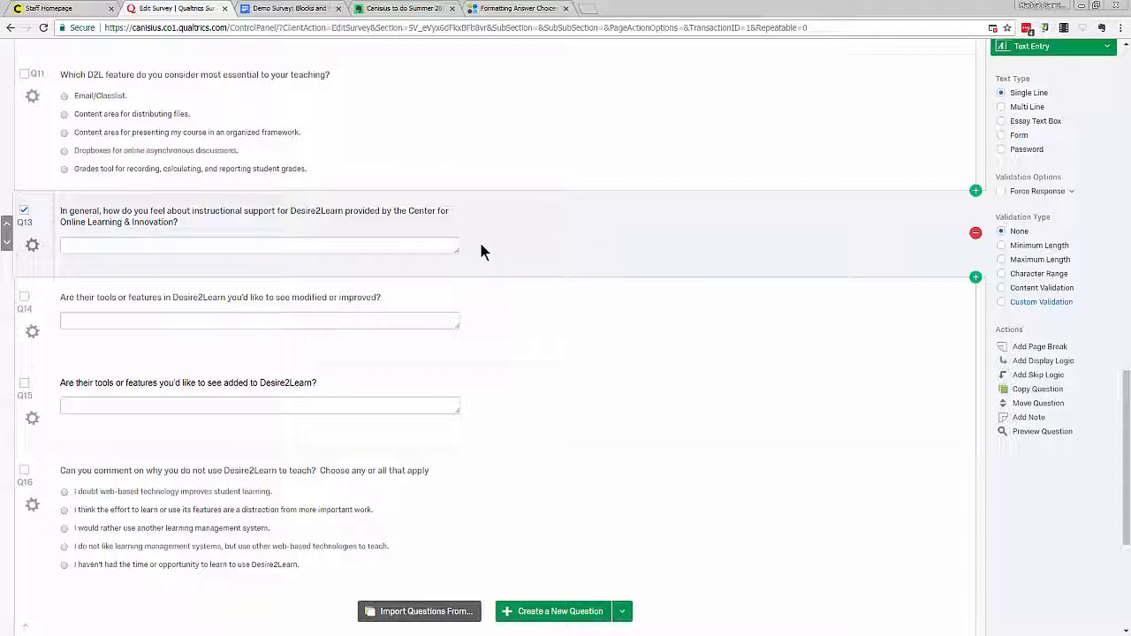
Change the Q13 instructional support question's text type to Essay Text Box and stretch its answer box to several times its height.
{"action": "mouse_move", "coordinate": [460, 251]}
{"action": "left_mouse_down"}
{"action": "mouse_move", "coordinate": [169, 257]}
{"action": "mouse_move", "coordinate": [479, 261]}
{"action": "left_mouse_up"}
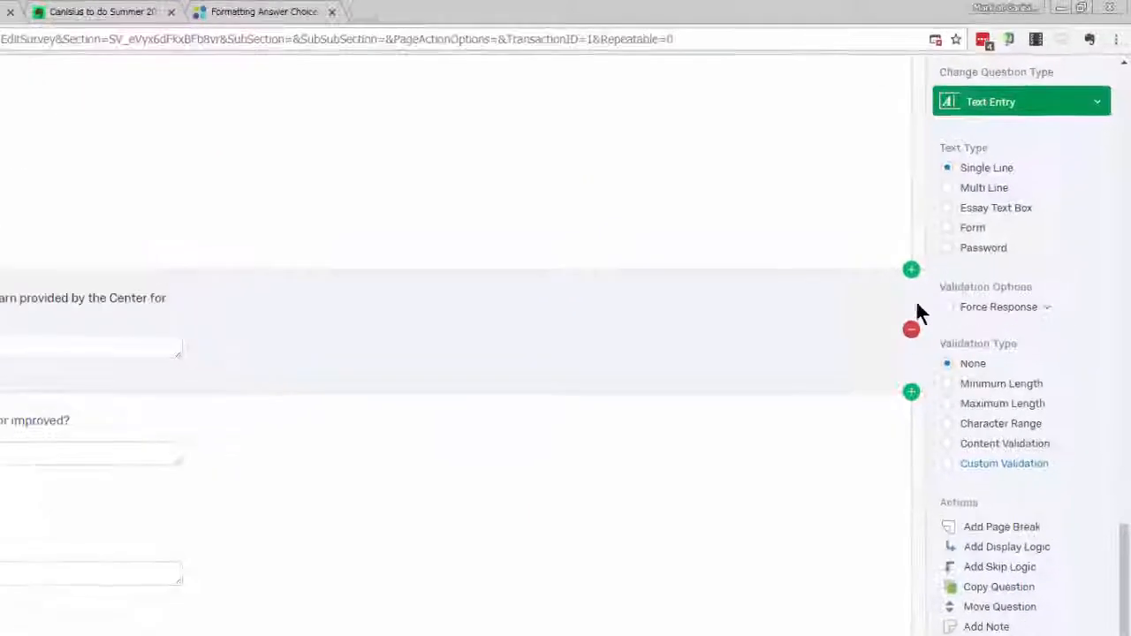
{"action": "left_click", "coordinate": [949, 190]}
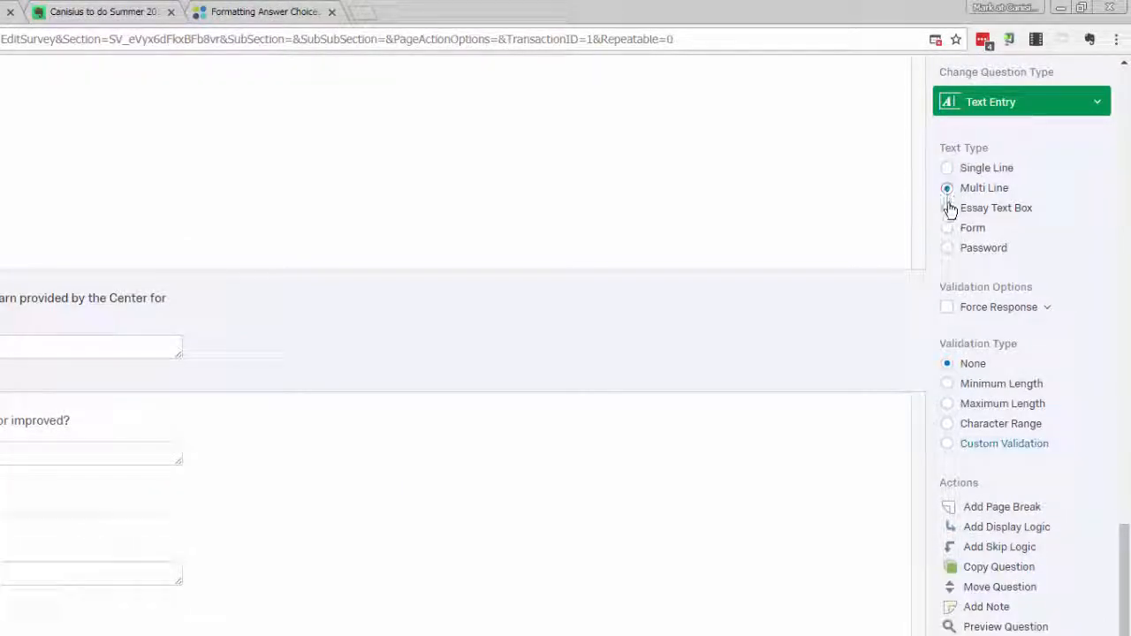
{"action": "left_click", "coordinate": [948, 210]}
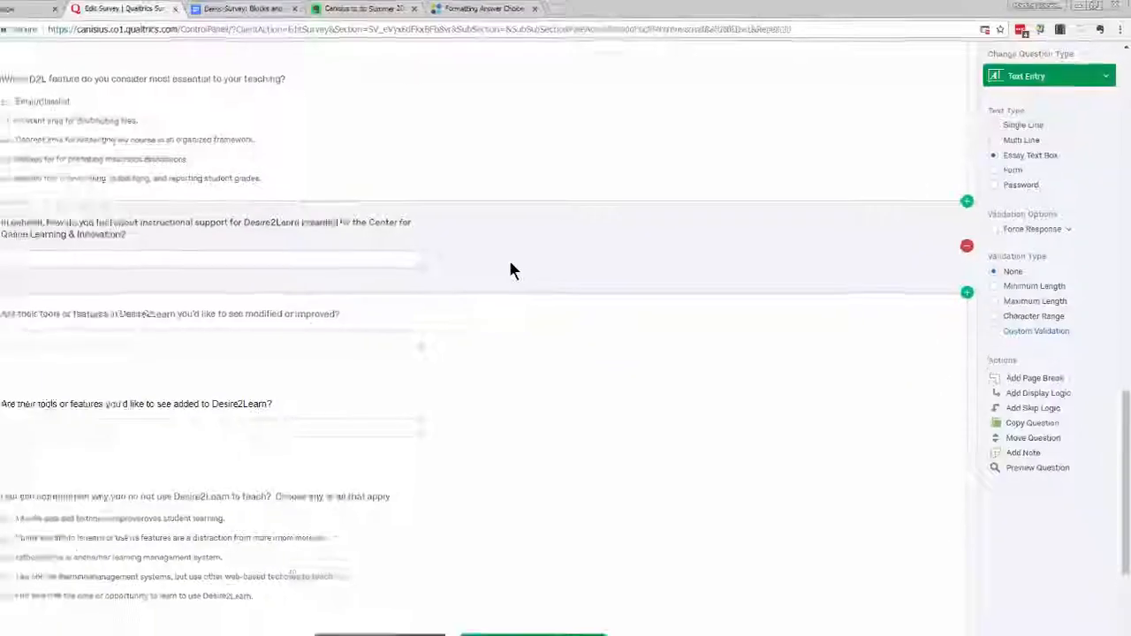
{"action": "left_click_drag", "start_coordinate": [456, 251], "coordinate": [481, 402]}
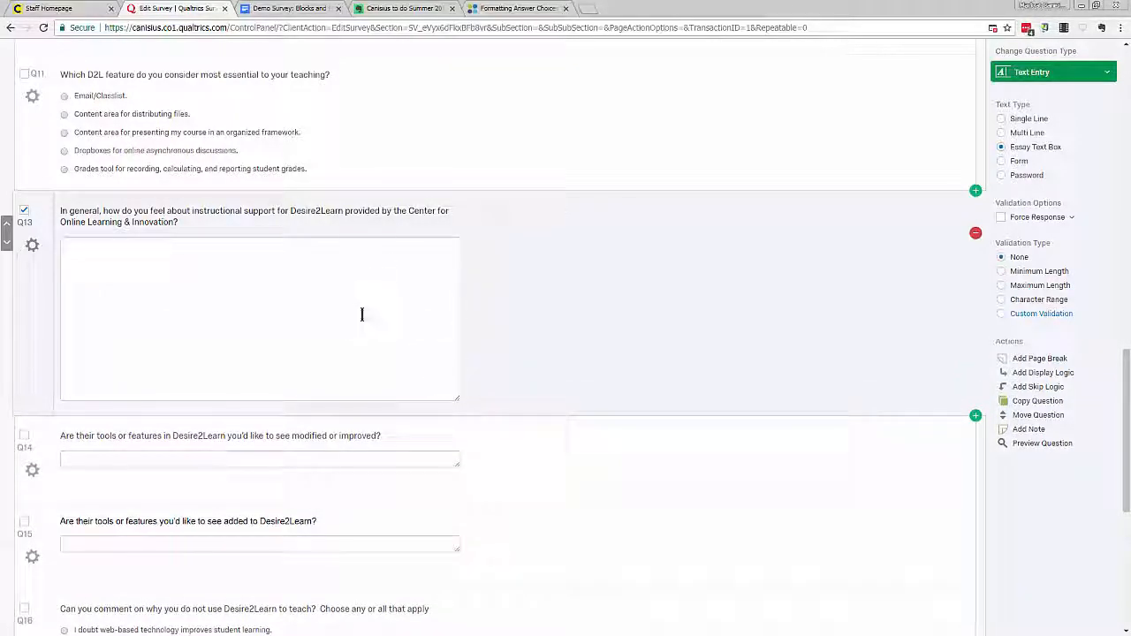
Preview the survey and examine the enlarged answer box of the instructional support question.
{"action": "scroll", "coordinate": [847, 389], "scroll_direction": "up", "scroll_amount": 5}
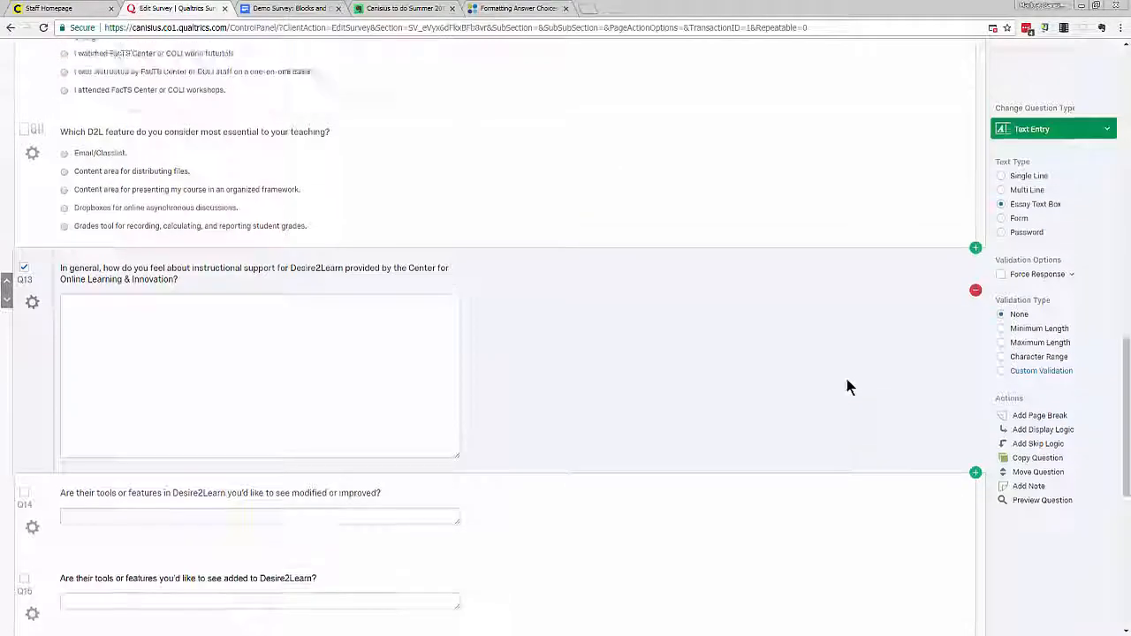
{"action": "scroll", "coordinate": [855, 369], "scroll_direction": "up", "scroll_amount": 10}
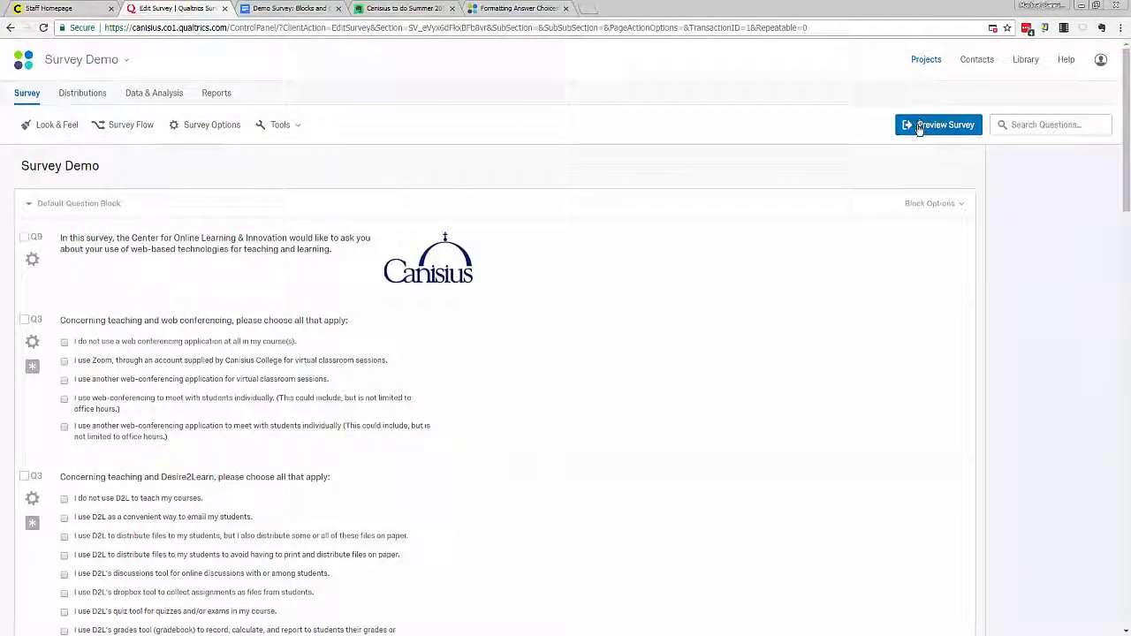
{"action": "left_click", "coordinate": [921, 125]}
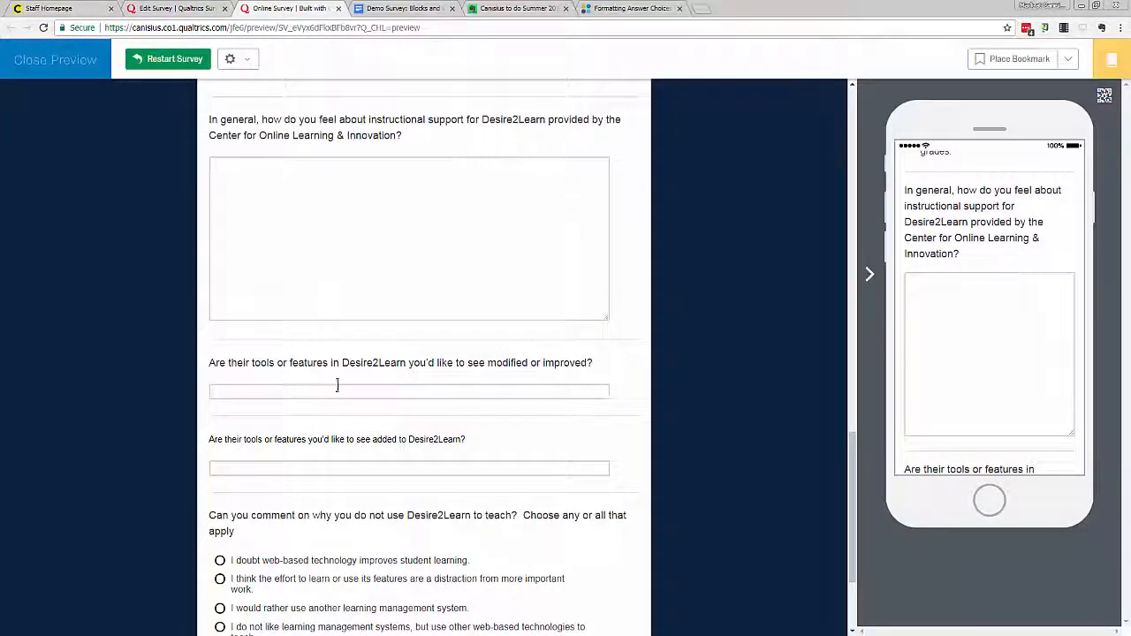
{"action": "left_click", "coordinate": [313, 242]}
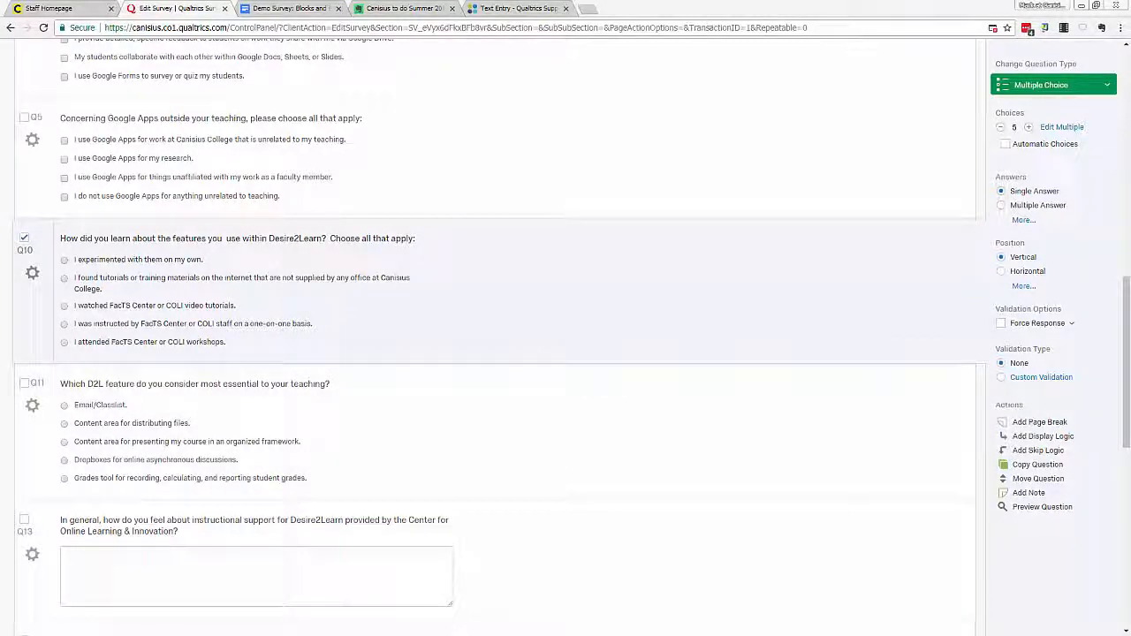
Add a sixth choice to the Q10 question on learning Desire2Learn features, worded "Other (please specify):".
{"action": "scroll", "coordinate": [574, 362], "scroll_direction": "down", "scroll_amount": 1}
{"action": "scroll", "coordinate": [574, 362], "scroll_direction": "down", "scroll_amount": 2}
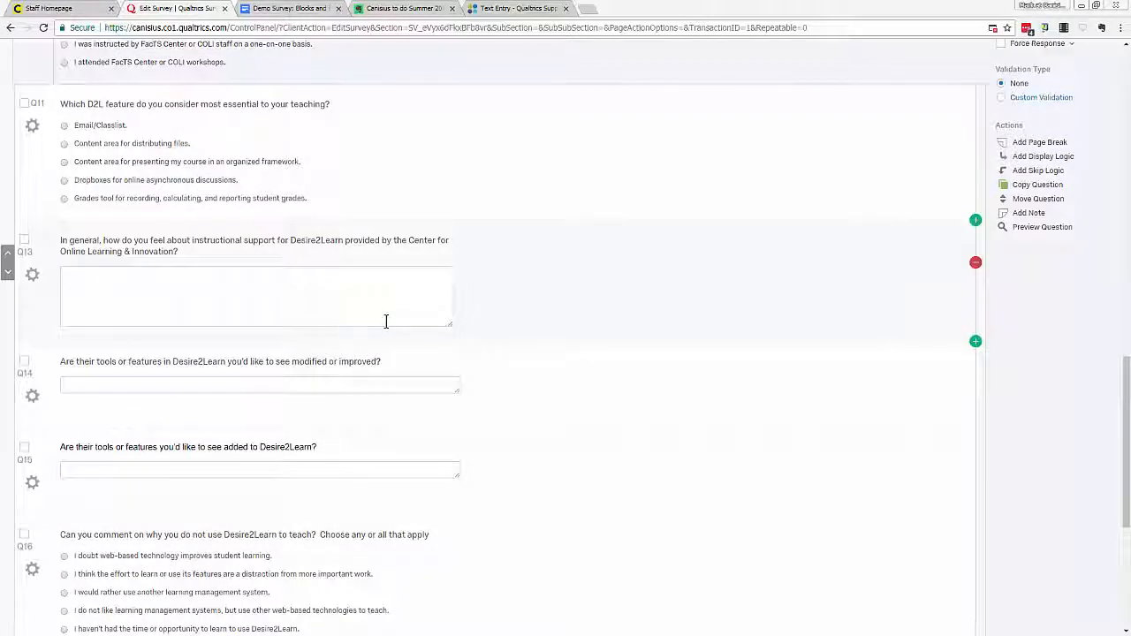
{"action": "scroll", "coordinate": [386, 321], "scroll_direction": "up", "scroll_amount": 1}
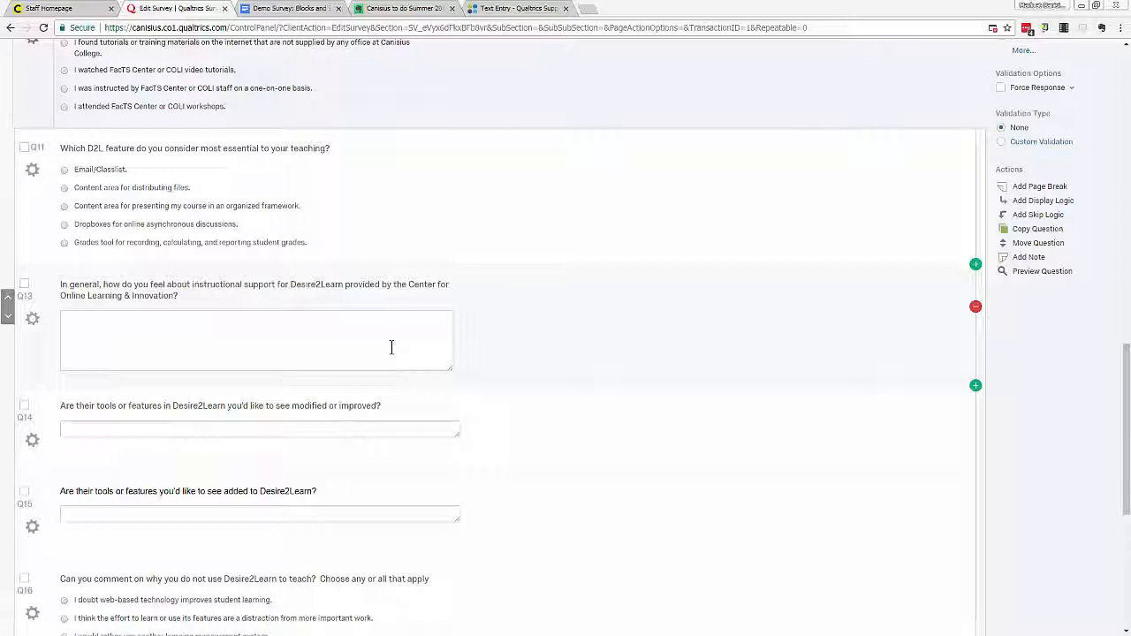
{"action": "scroll", "coordinate": [392, 347], "scroll_direction": "up", "scroll_amount": 2}
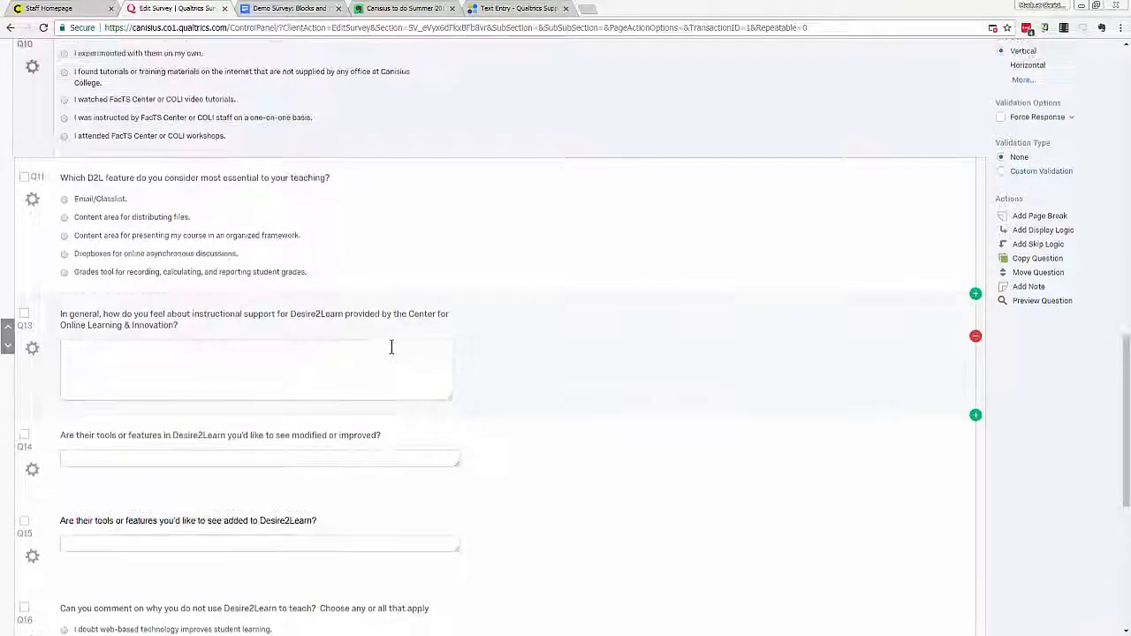
{"action": "scroll", "coordinate": [391, 347], "scroll_direction": "up", "scroll_amount": 2}
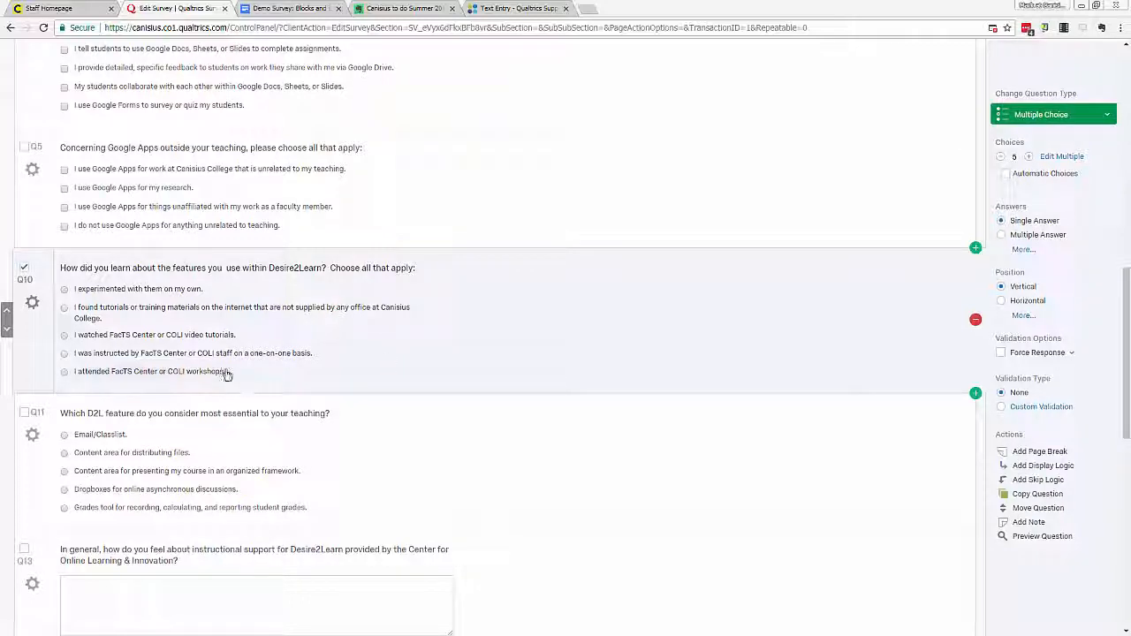
{"action": "left_click", "coordinate": [1028, 157]}
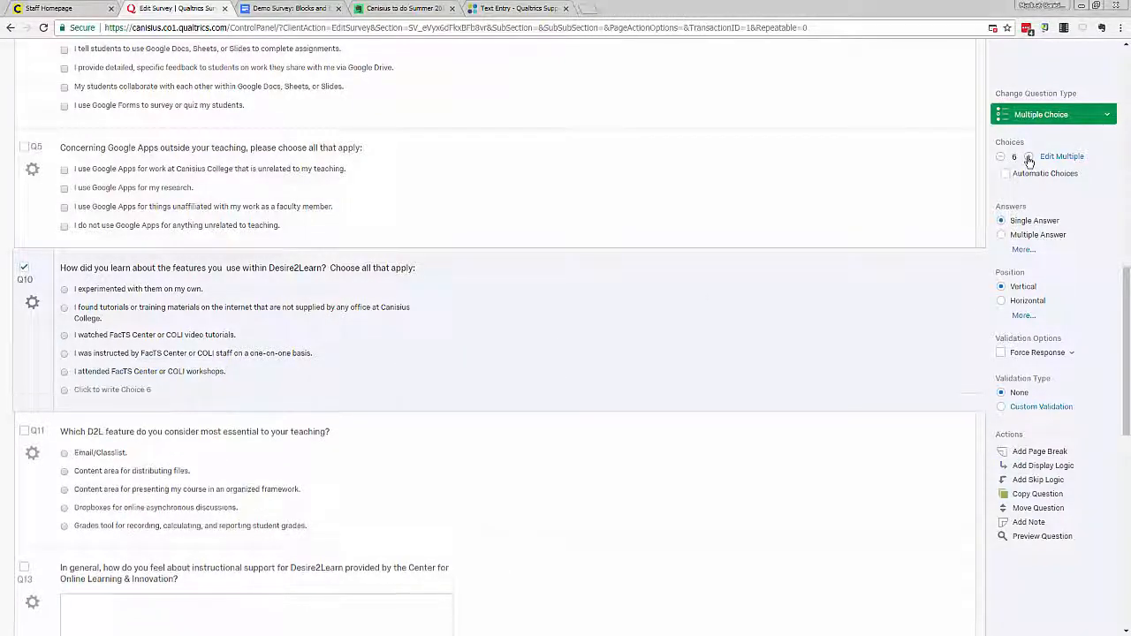
{"action": "left_click", "coordinate": [118, 389]}
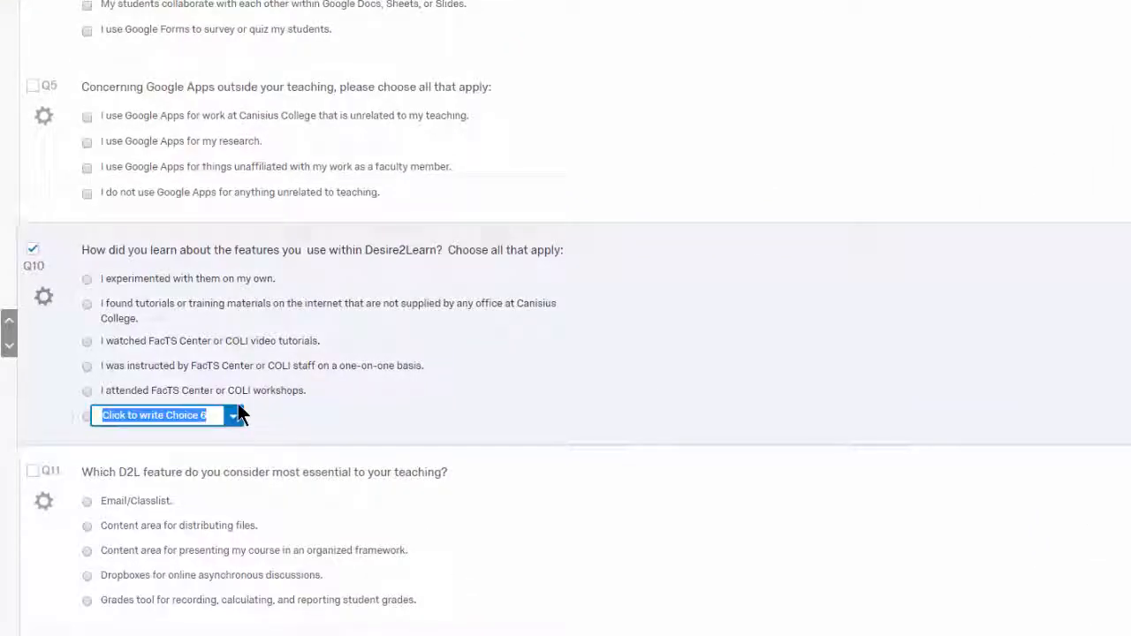
{"action": "type", "text": "Other (p"}
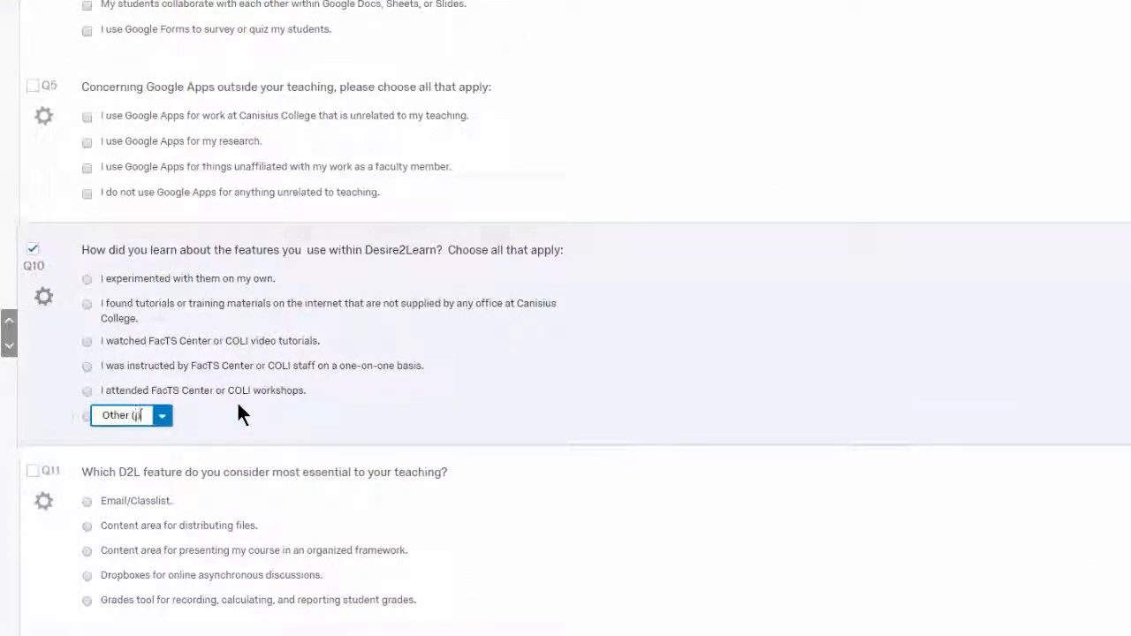
{"action": "type", "text": "lease specify):"}
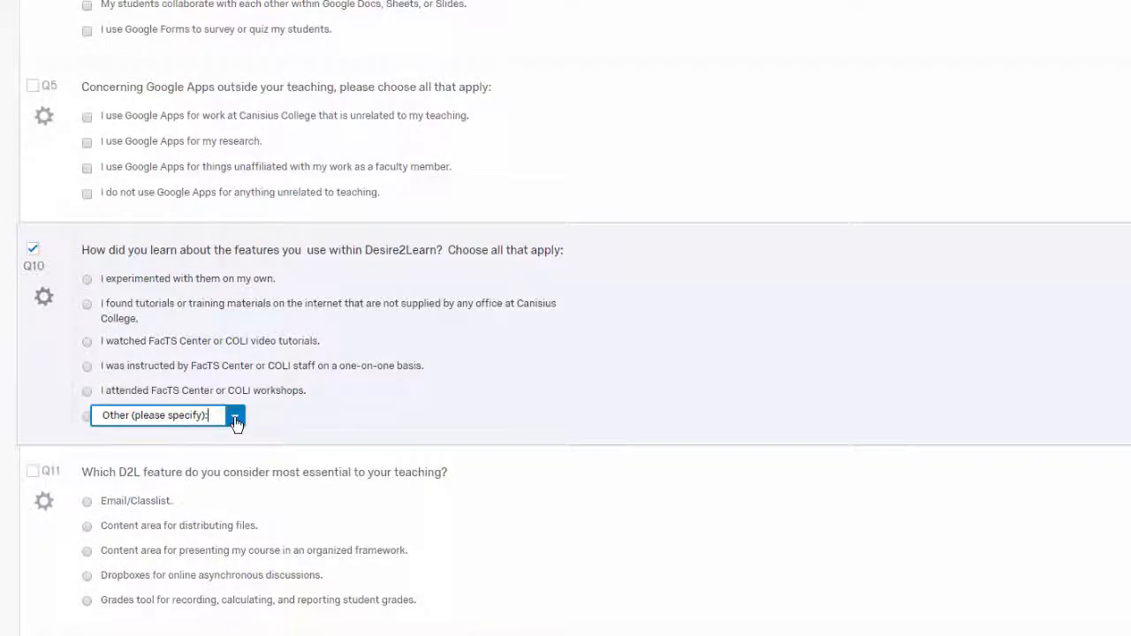
Allow text entry on the Q10 choice "Other (please specify):" and stretch its text box to several times its width.
{"action": "left_click", "coordinate": [235, 418]}
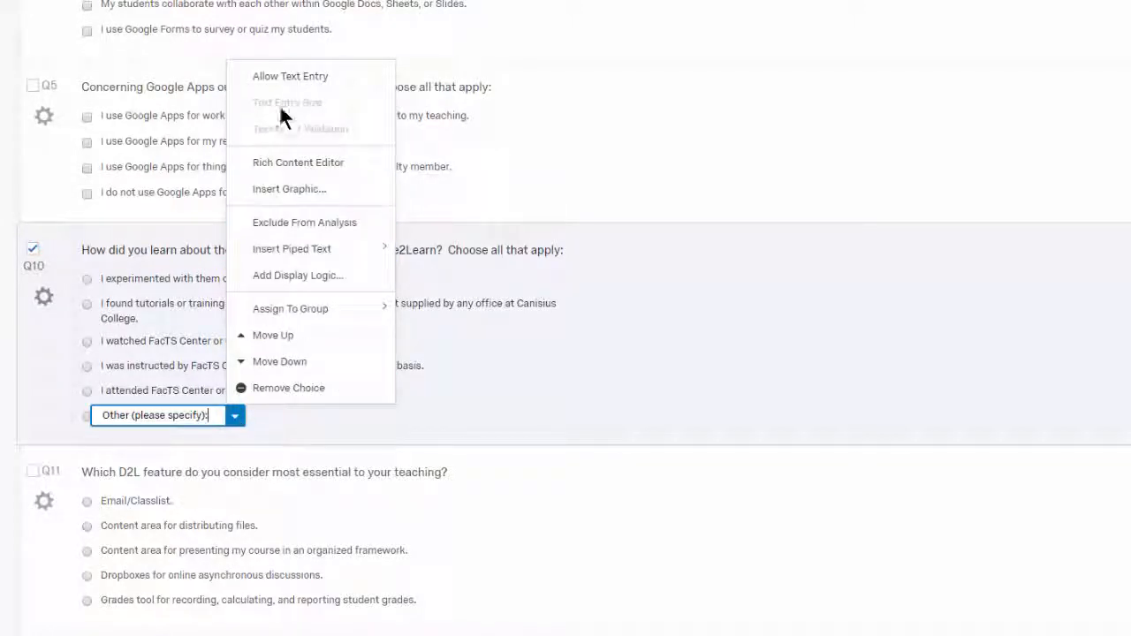
{"action": "left_click", "coordinate": [288, 76]}
{"action": "left_click", "coordinate": [288, 76]}
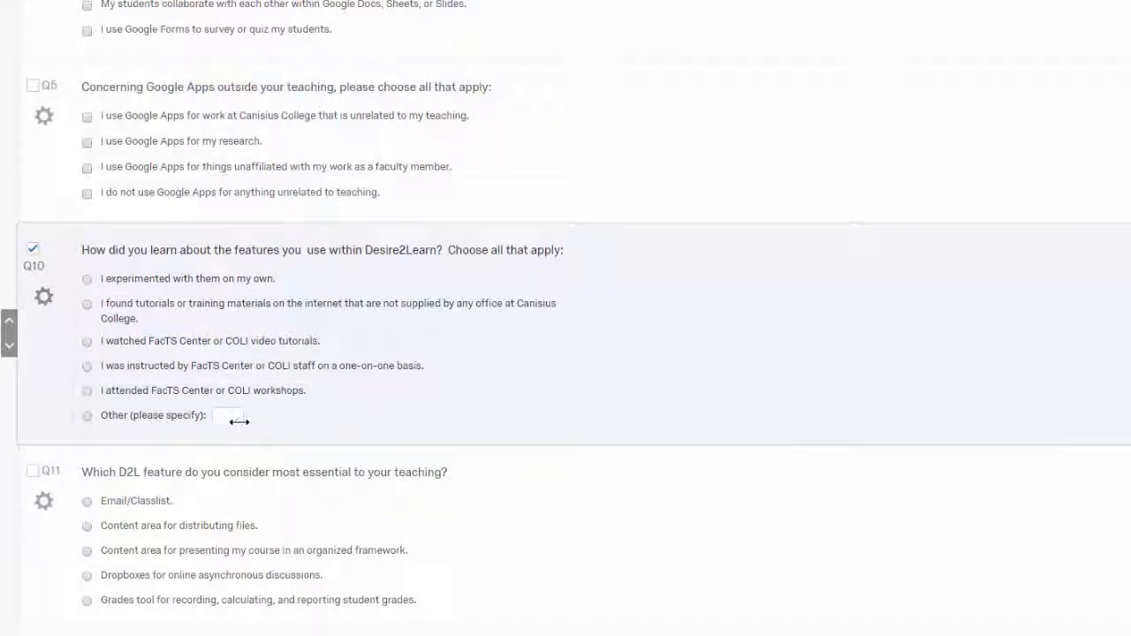
{"action": "left_click_drag", "start_coordinate": [232, 421], "coordinate": [606, 424]}
{"action": "scroll", "coordinate": [606, 425], "scroll_direction": "down", "scroll_amount": 1}
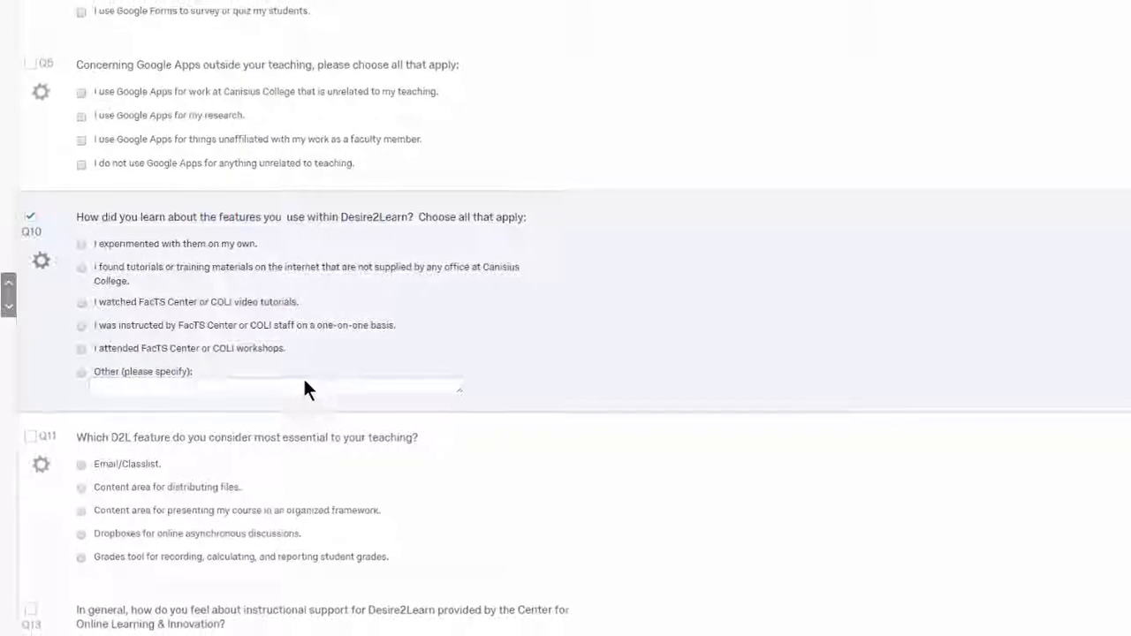
{"action": "scroll", "coordinate": [297, 375], "scroll_direction": "up", "scroll_amount": 1}
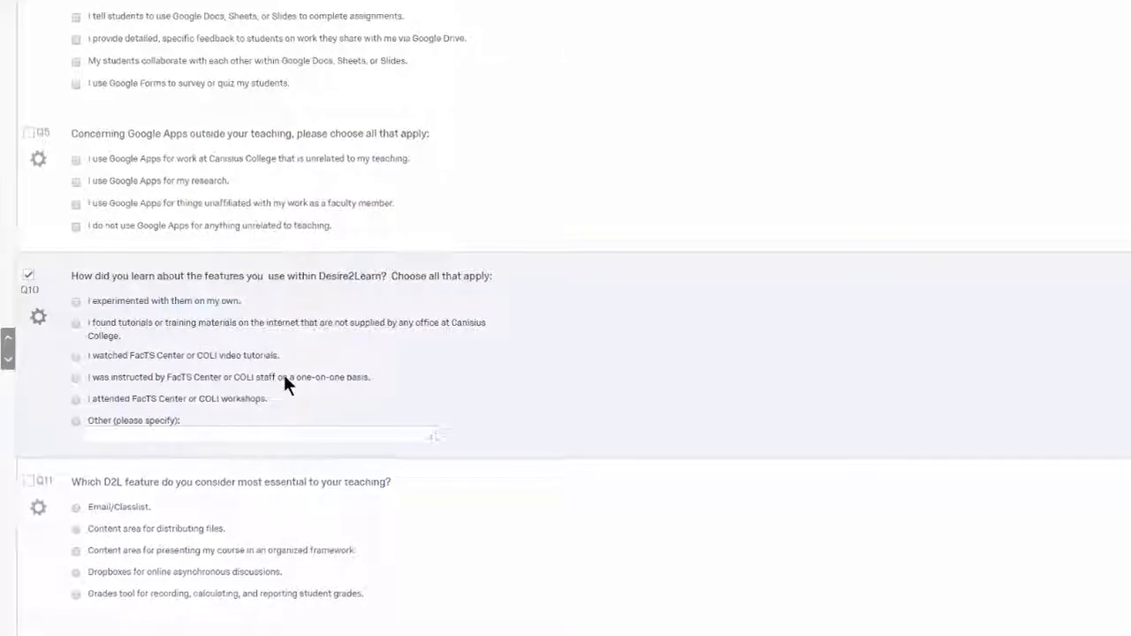
{"action": "left_click", "coordinate": [283, 377]}
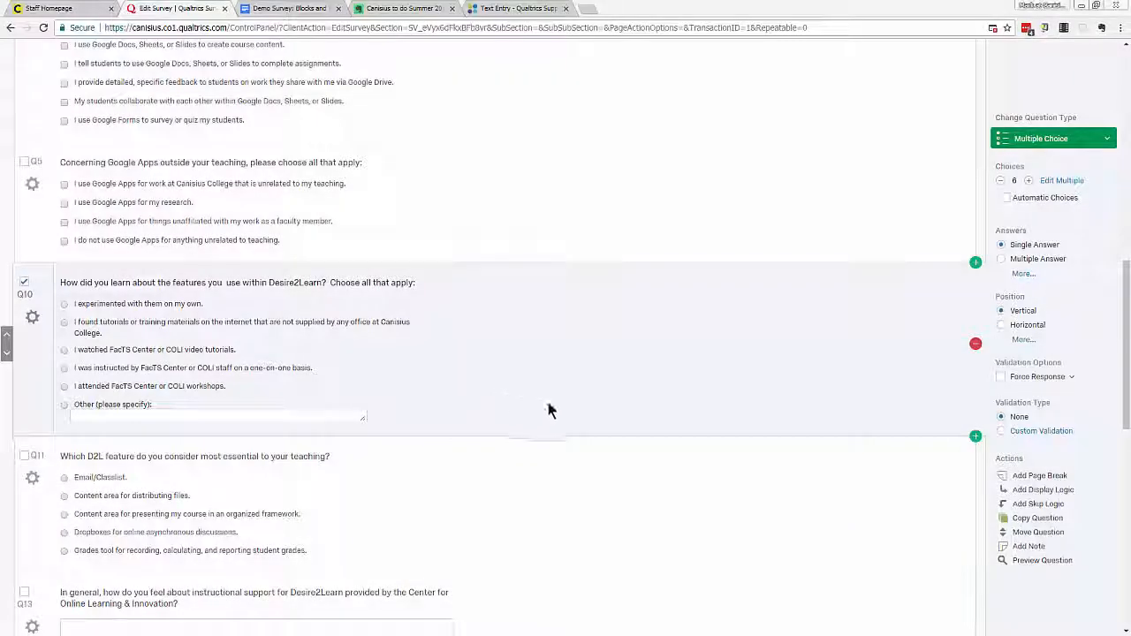
Delete the Q5 question on Google Apps outside teaching and locate it under Trash / Unused Questions.
{"action": "scroll", "coordinate": [636, 422], "scroll_direction": "down", "scroll_amount": 1}
{"action": "scroll", "coordinate": [642, 427], "scroll_direction": "up", "scroll_amount": 3}
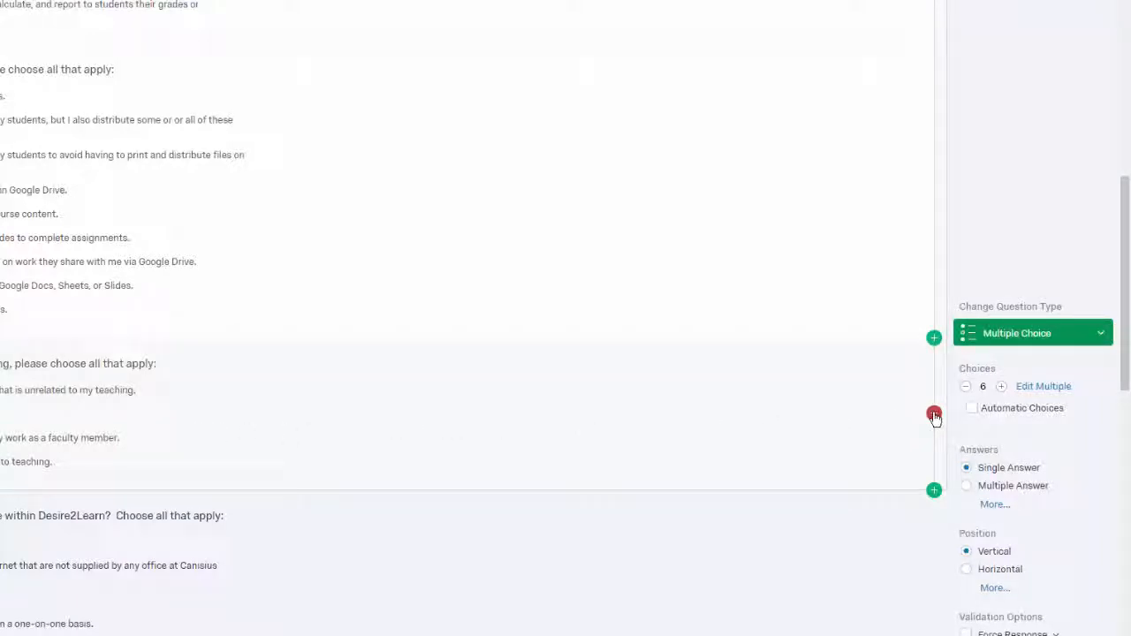
{"action": "left_click", "coordinate": [934, 414]}
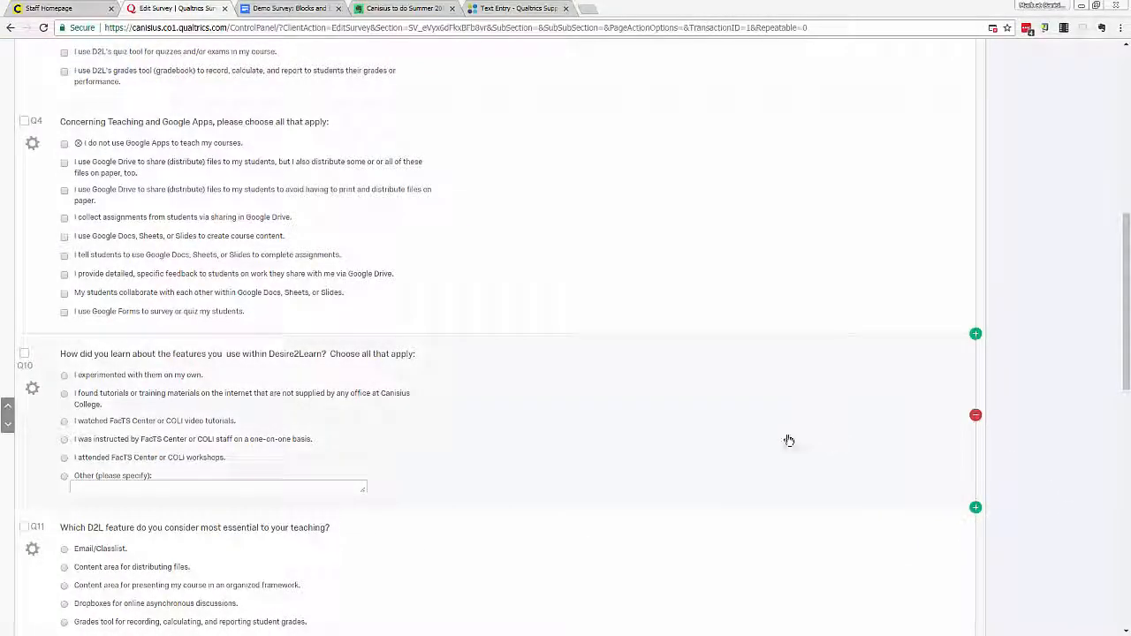
{"action": "scroll", "coordinate": [787, 439], "scroll_direction": "down", "scroll_amount": 15}
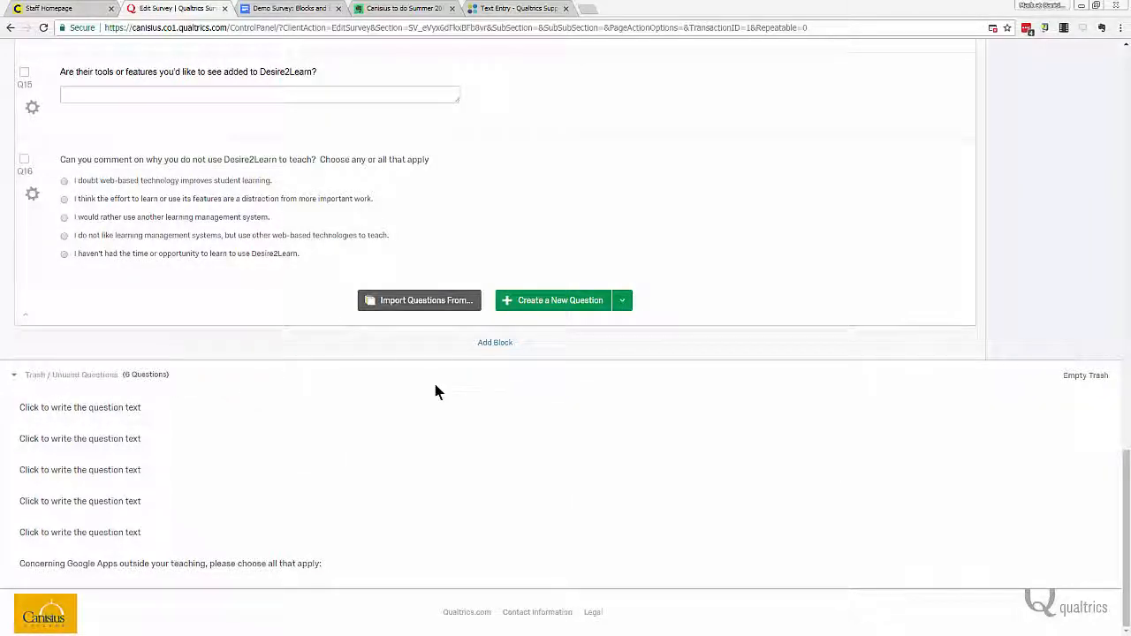
{"action": "left_click", "coordinate": [338, 567]}
{"action": "scroll", "coordinate": [337, 567], "scroll_direction": "down", "scroll_amount": 2}
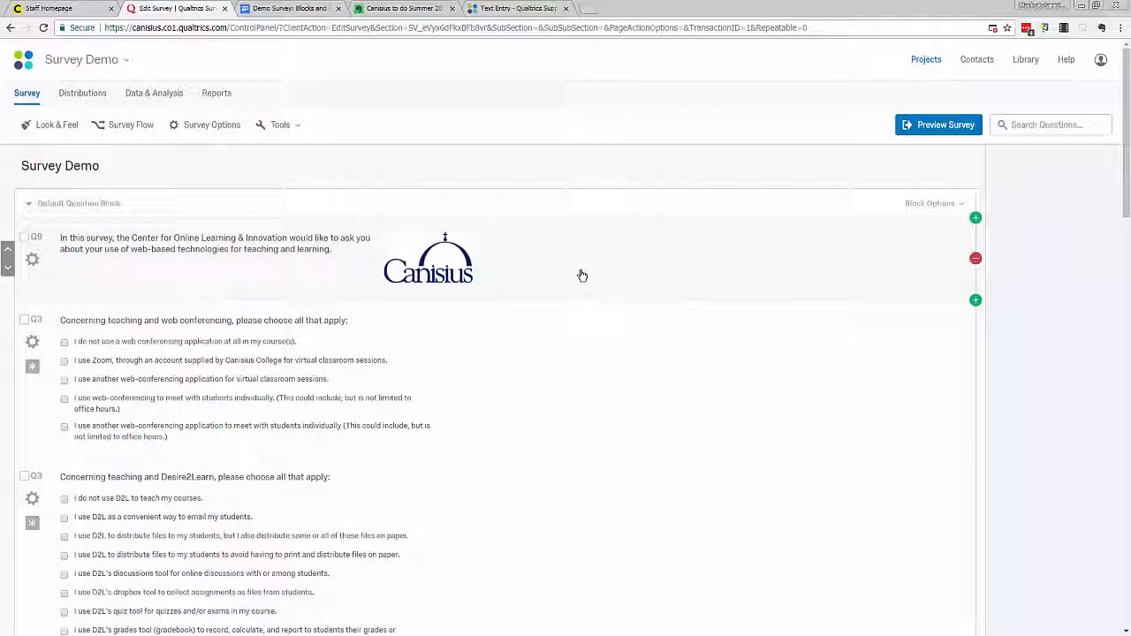
{"action": "scroll", "coordinate": [581, 276], "scroll_direction": "down", "scroll_amount": 2}
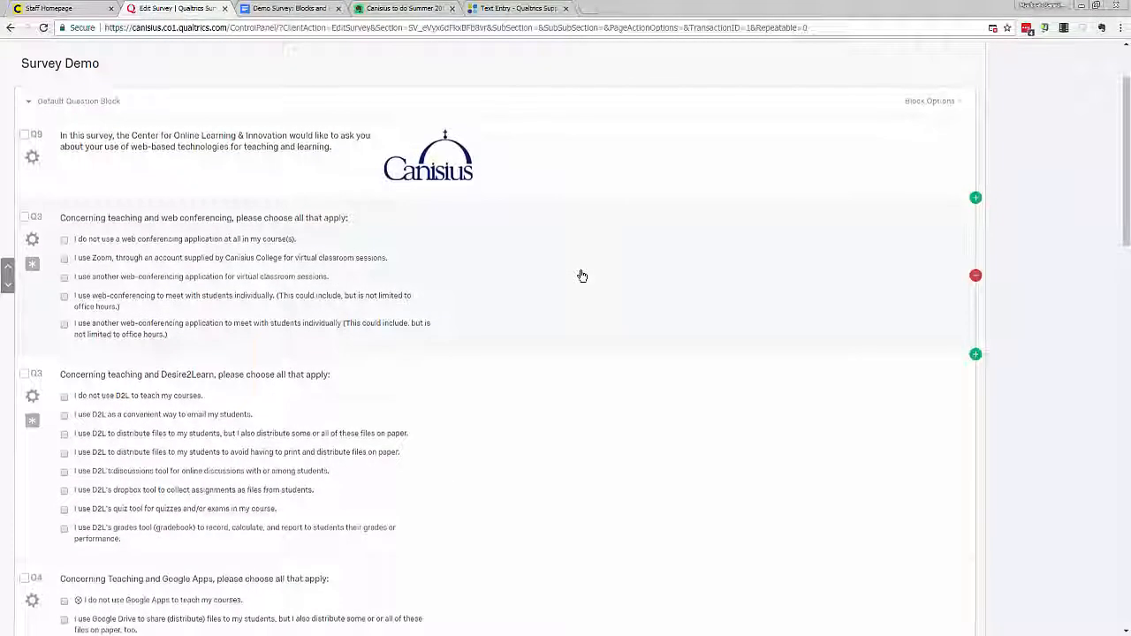
{"action": "scroll", "coordinate": [581, 276], "scroll_direction": "up", "scroll_amount": 1}
{"action": "scroll", "coordinate": [582, 277], "scroll_direction": "up", "scroll_amount": 1}
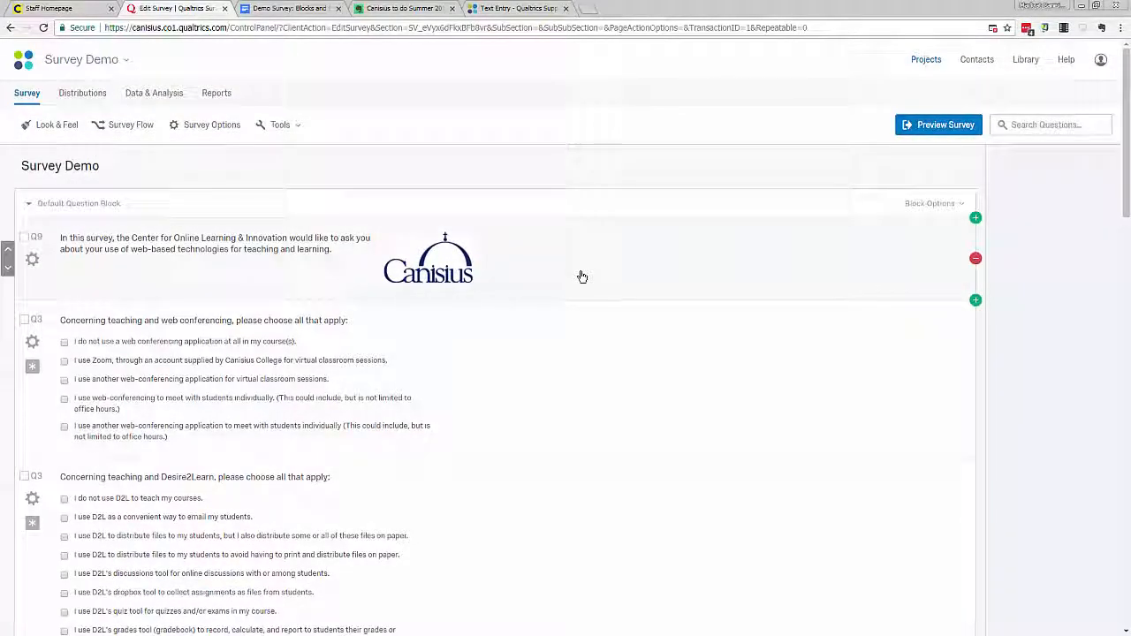
{"action": "scroll", "coordinate": [571, 323], "scroll_direction": "down", "scroll_amount": 2}
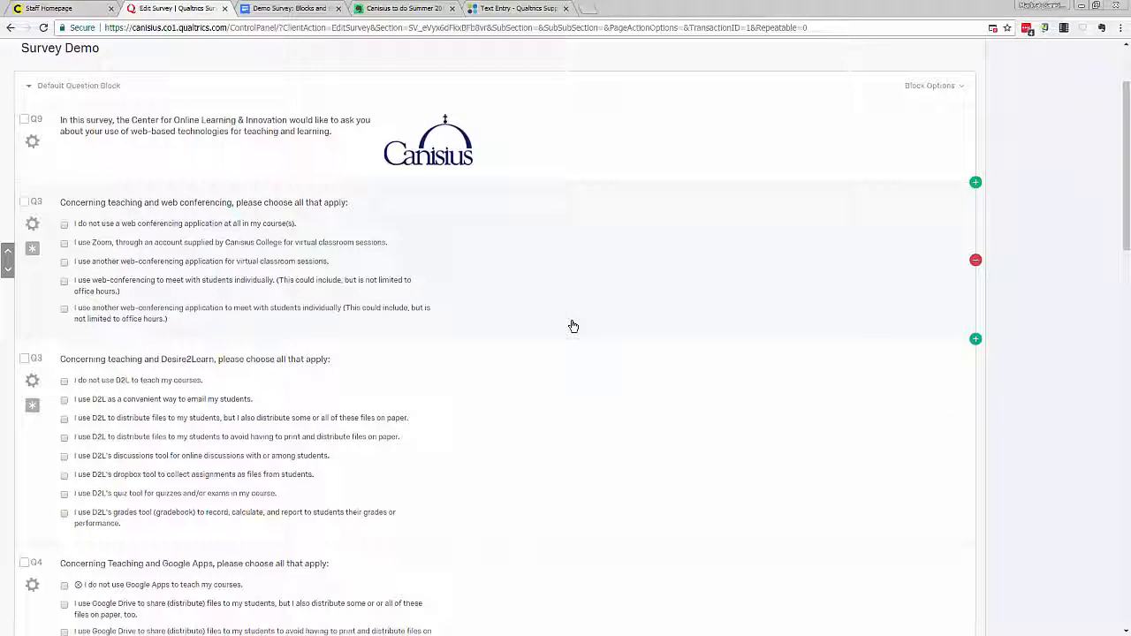
{"action": "scroll", "coordinate": [573, 300], "scroll_direction": "up", "scroll_amount": 2}
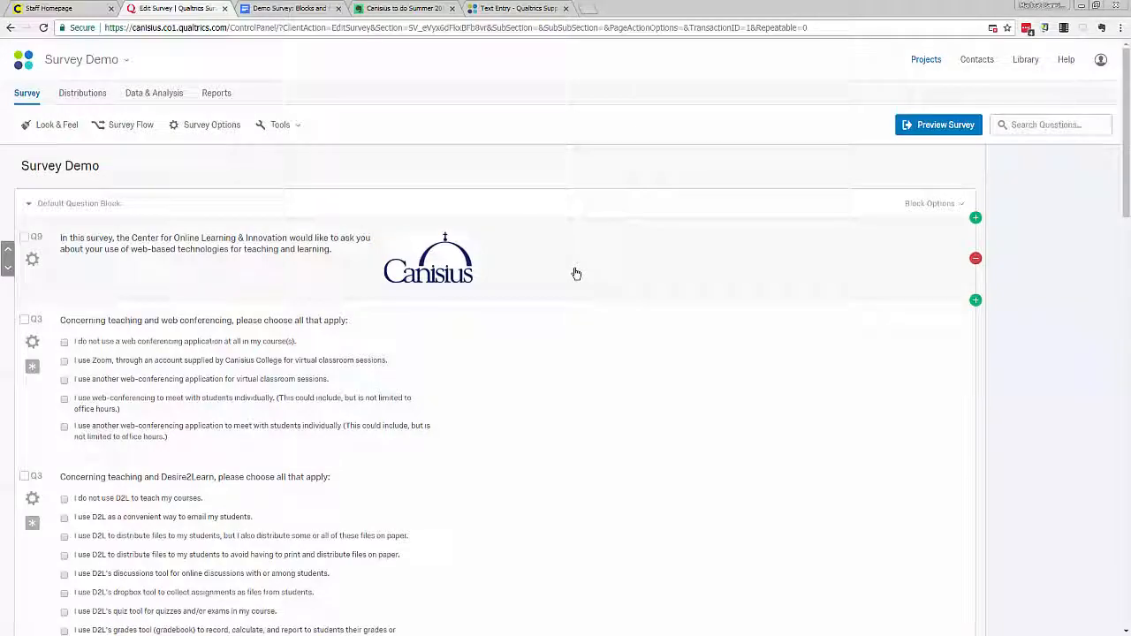